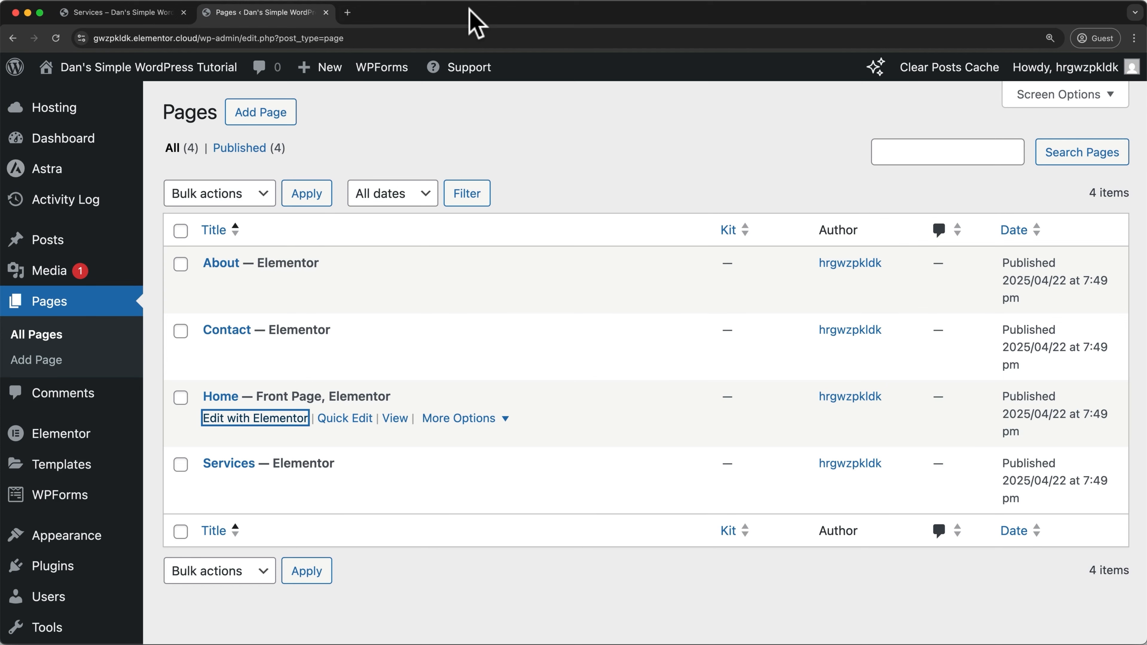
Open the site's front page in a new browser tab, start editing it with Elementor, and close the old Services tab
mouse_move(97, 72)
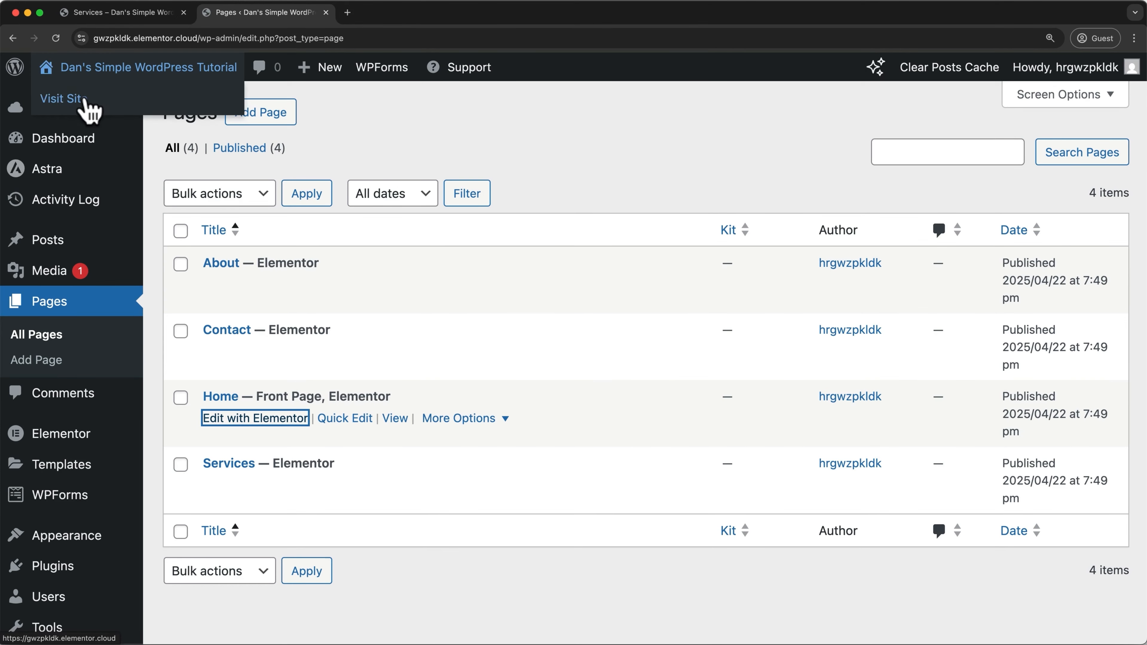
super+click(85, 100)
click(377, 14)
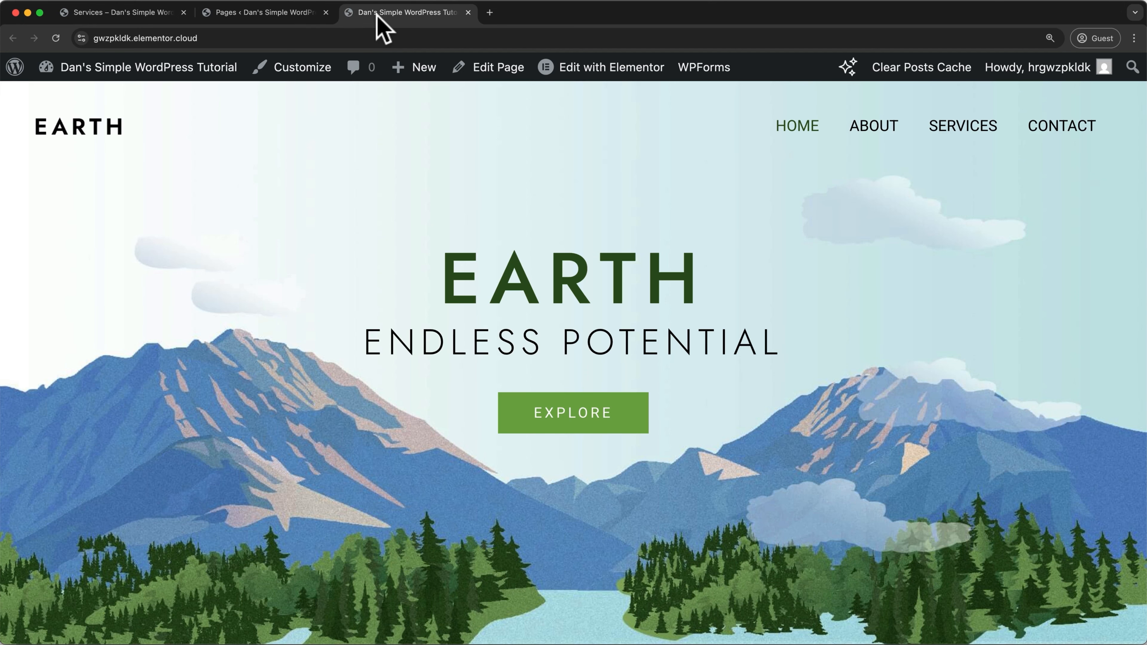
mouse_move(552, 68)
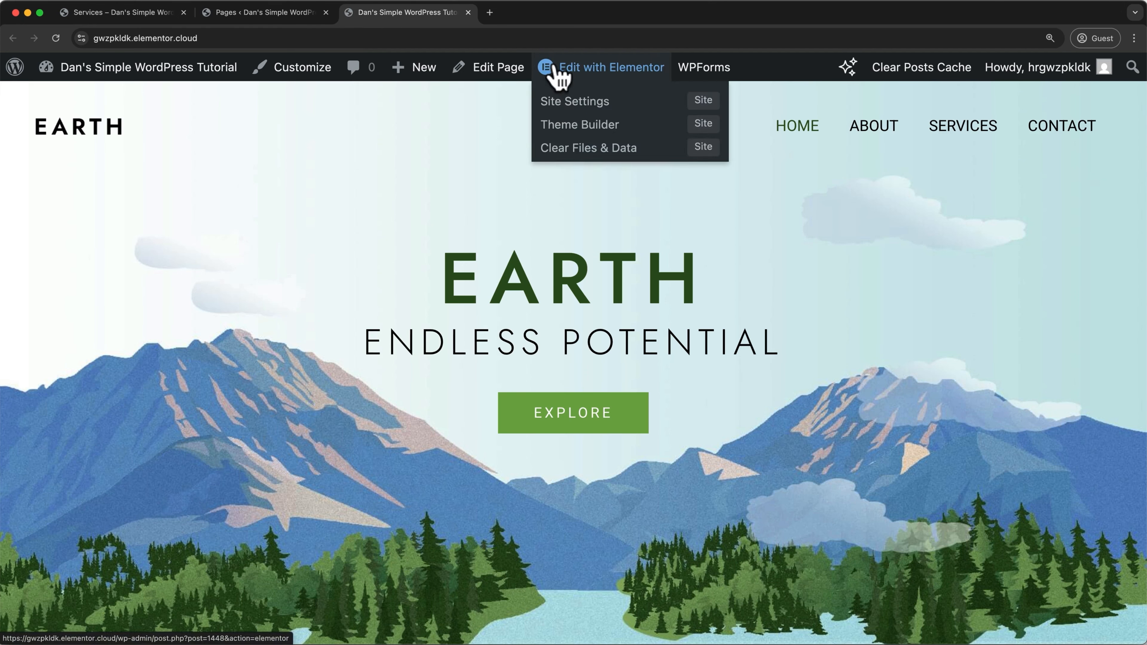
click(561, 73)
click(183, 12)
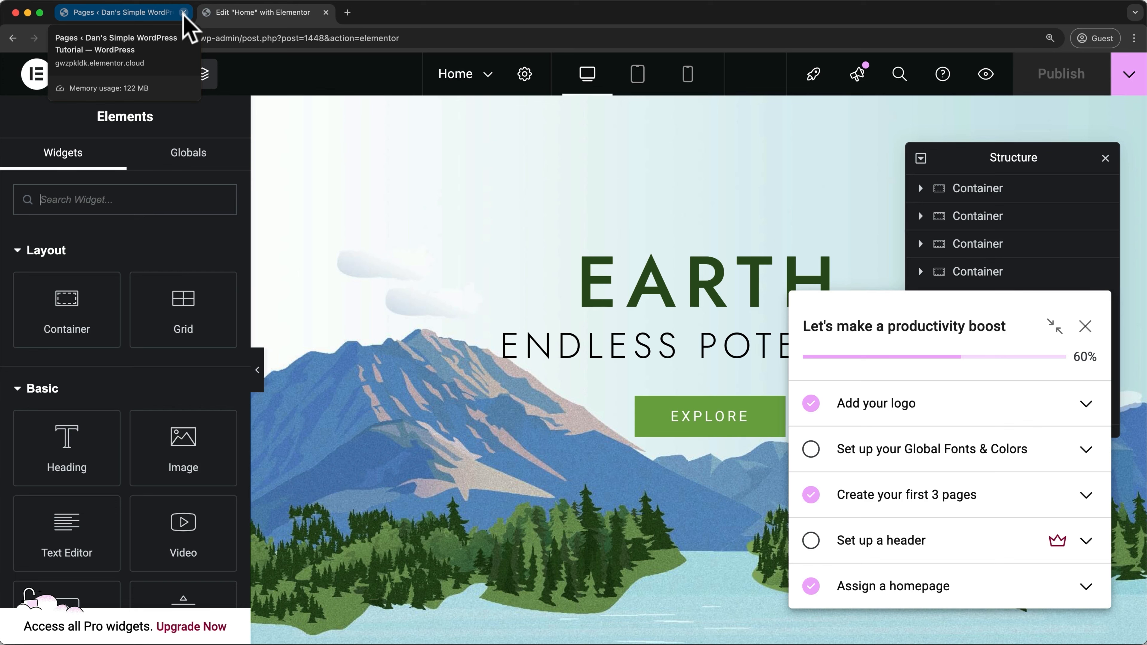
Dismiss the productivity checklist and reposition the Structure panel over the hero section
click(1084, 327)
drag(1034, 156, 1008, 155)
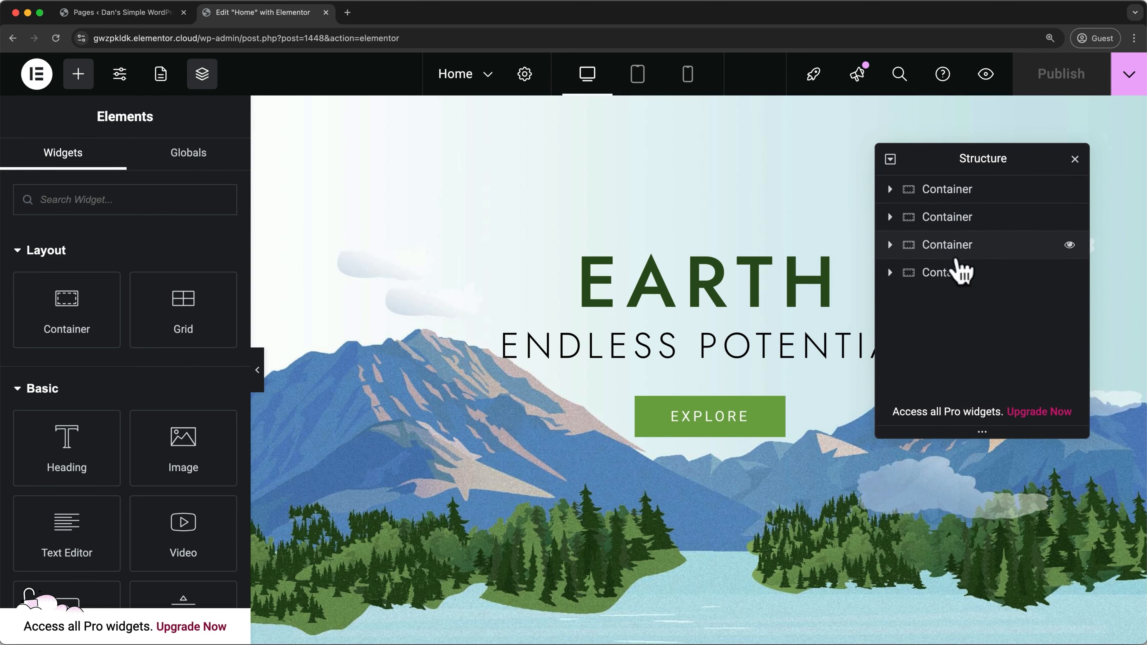
Expand the first container and its nested container in the Structure panel, and inspect the spacer, both headings and the button
click(945, 198)
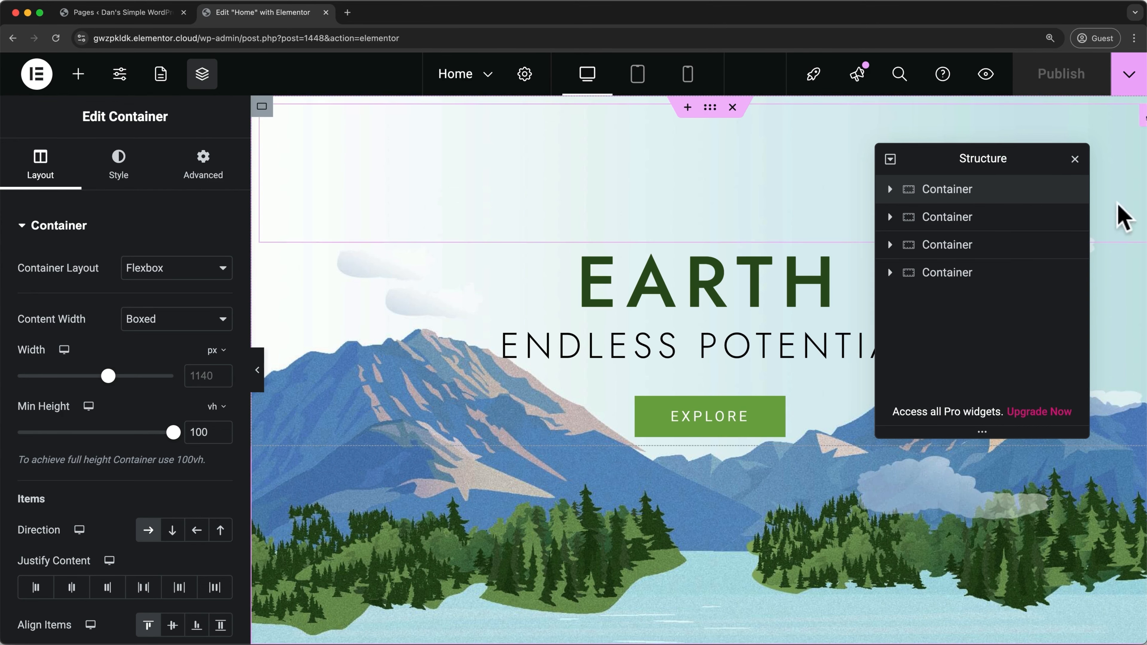
click(890, 190)
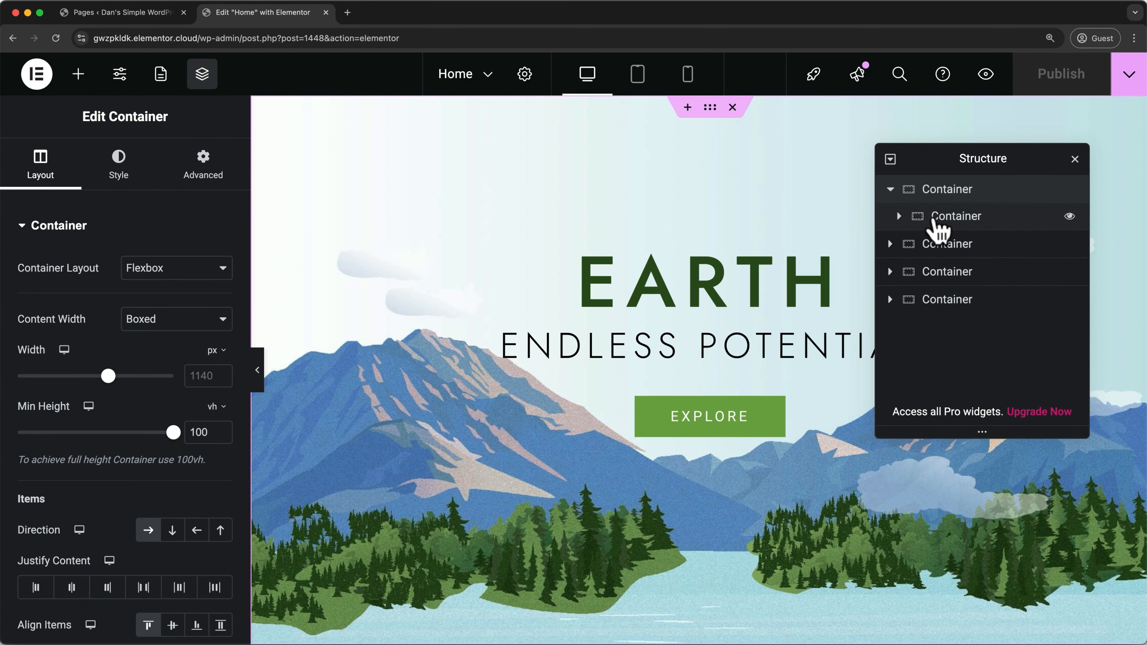
click(956, 222)
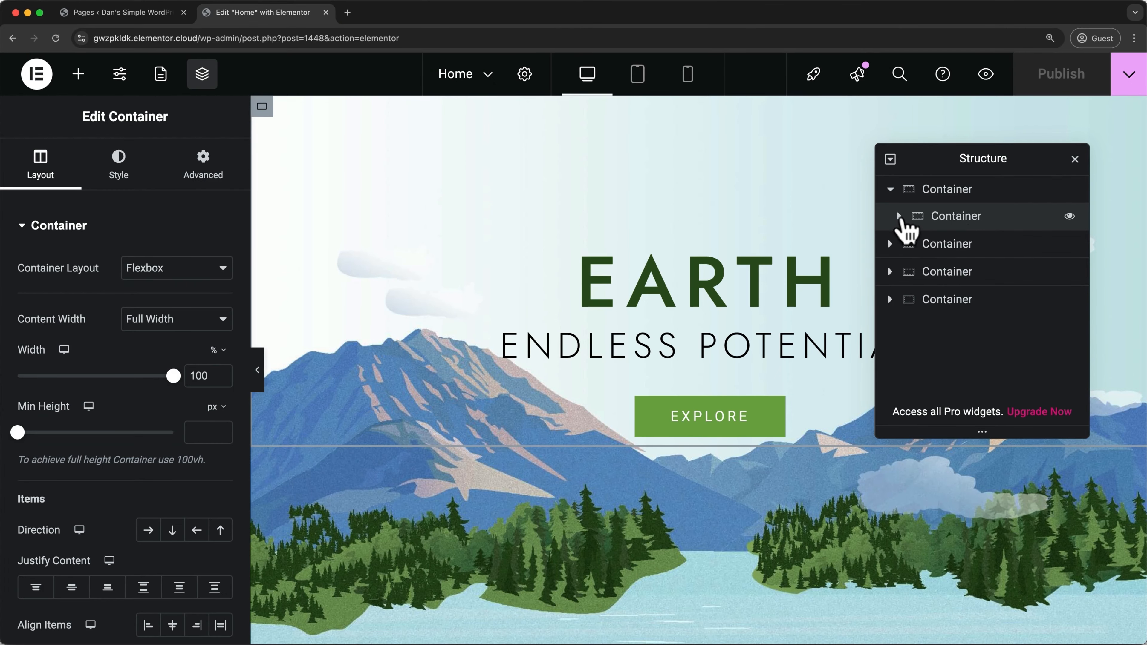
click(898, 216)
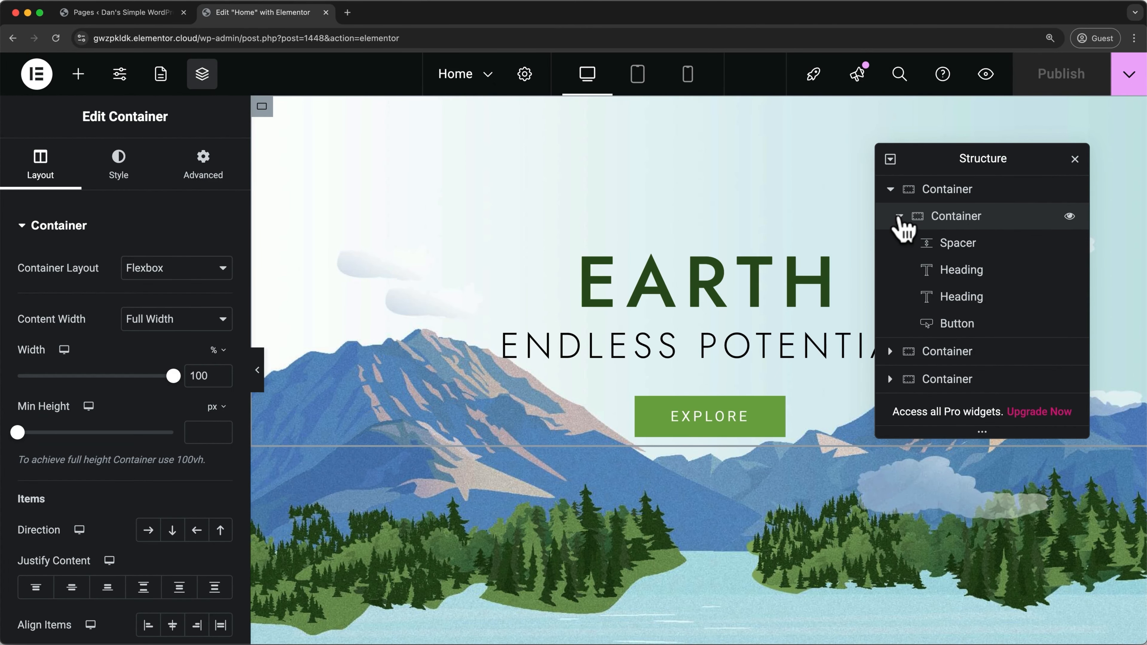
click(938, 251)
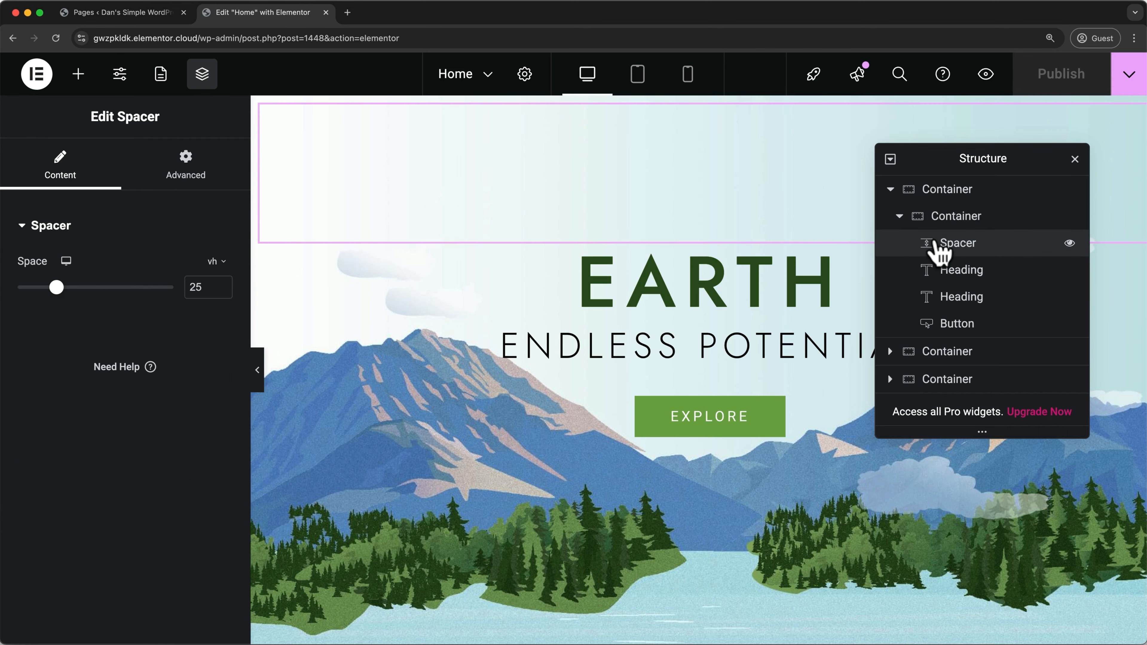
click(943, 267)
click(945, 296)
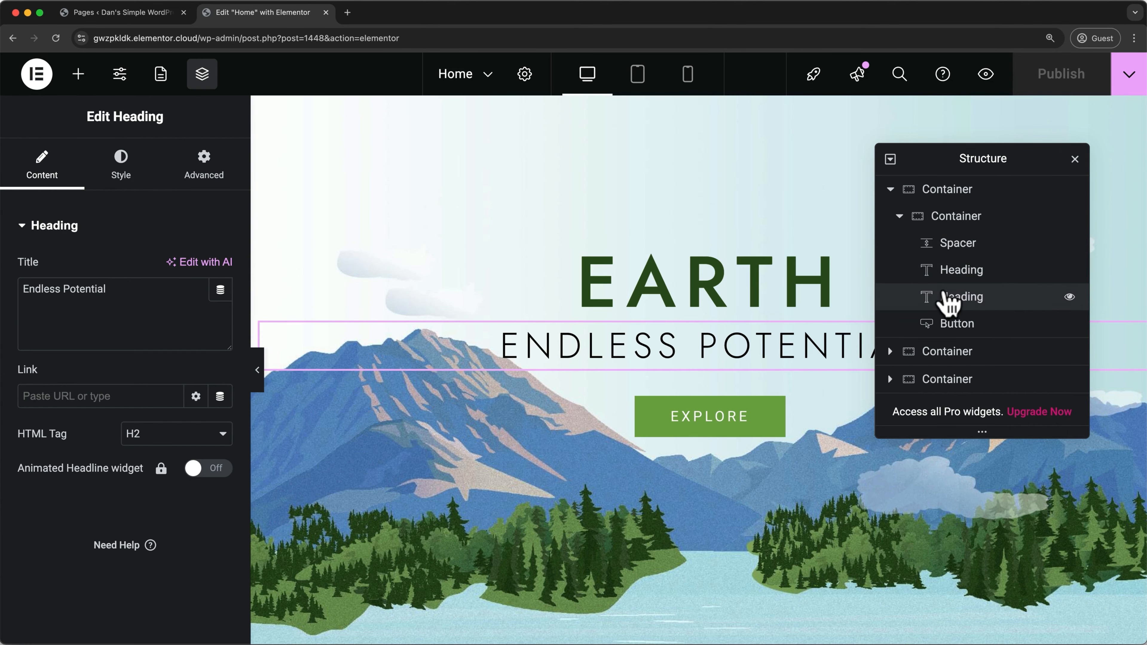
click(946, 328)
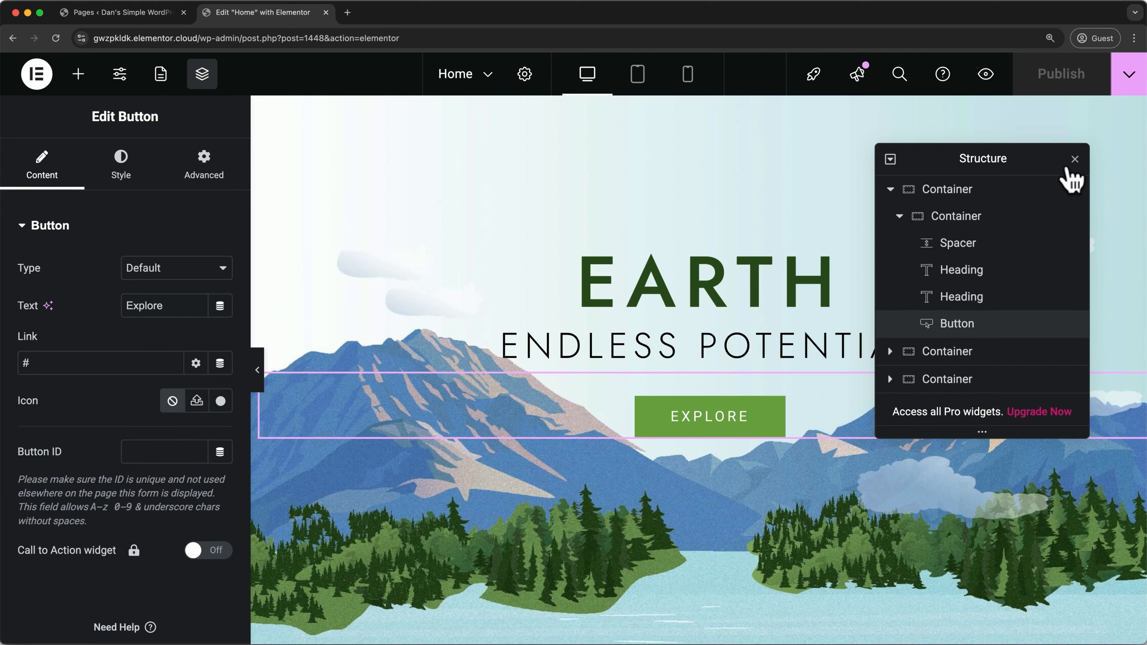
Hide and reopen the Structure panel twice, and select the hero's Button element in it
click(1074, 160)
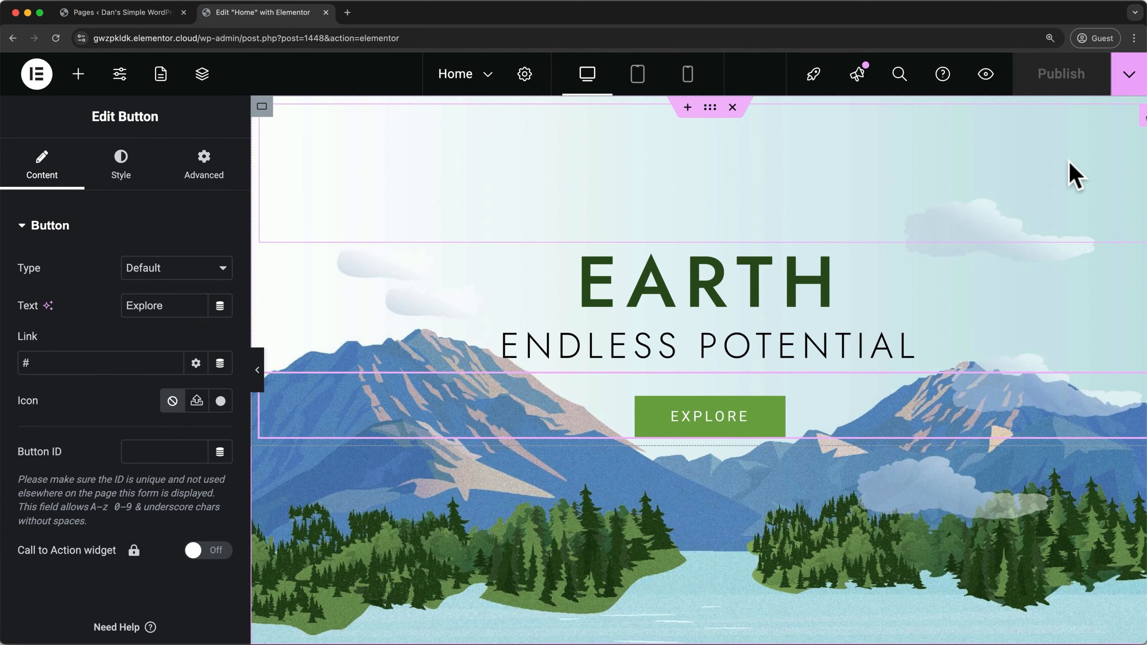
key(super+i)
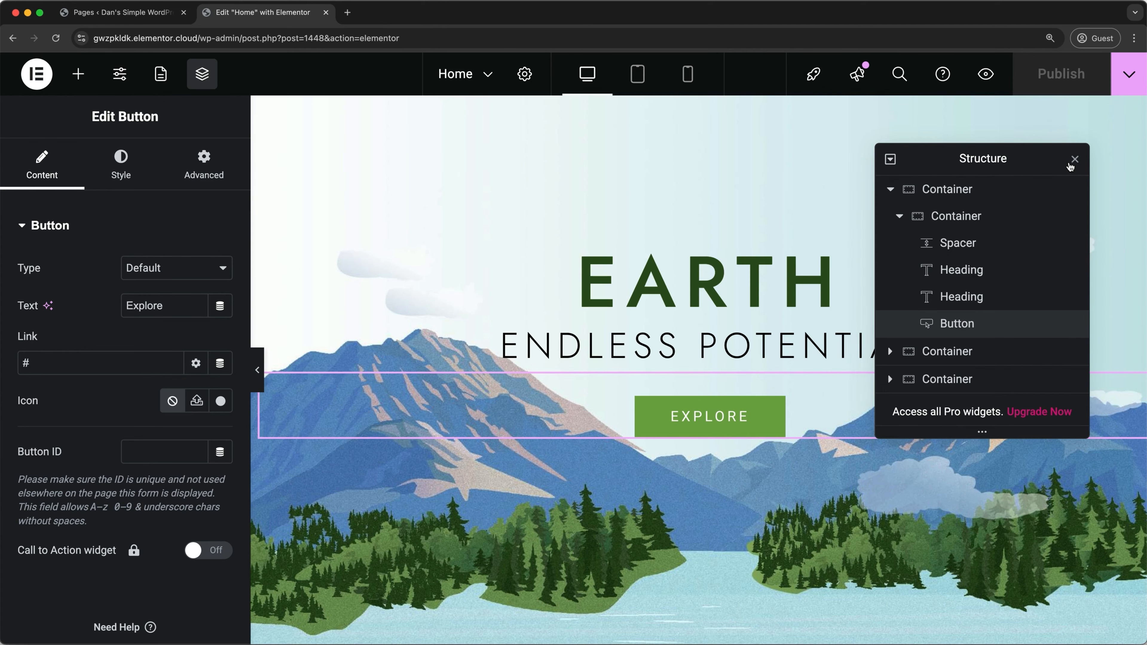
click(1072, 162)
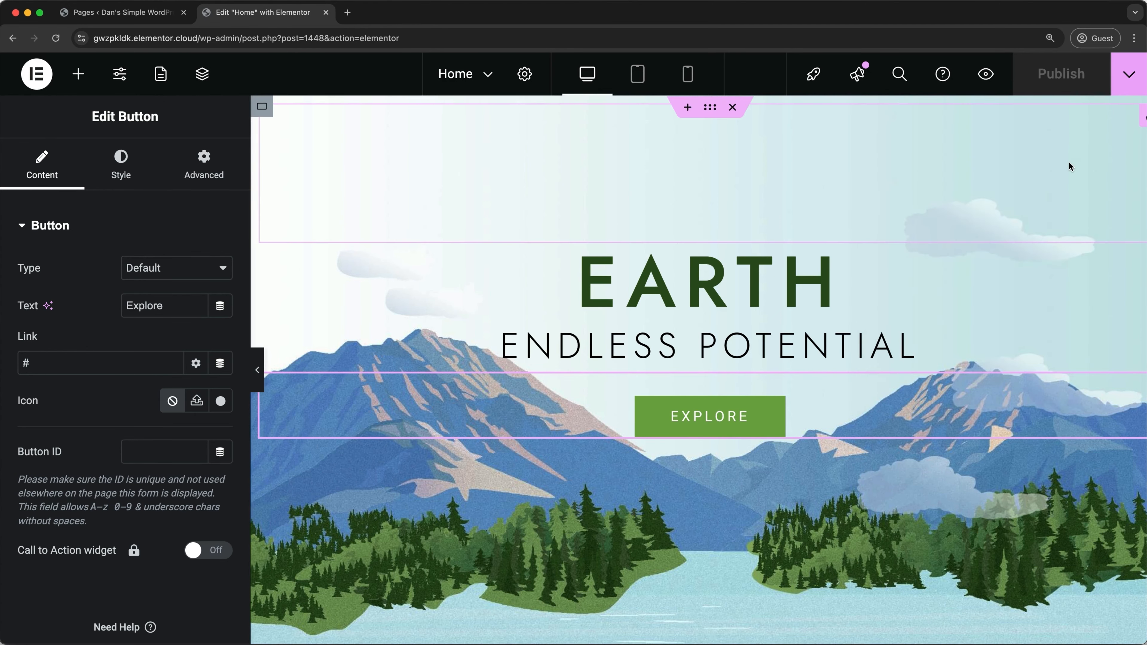
right_click(918, 168)
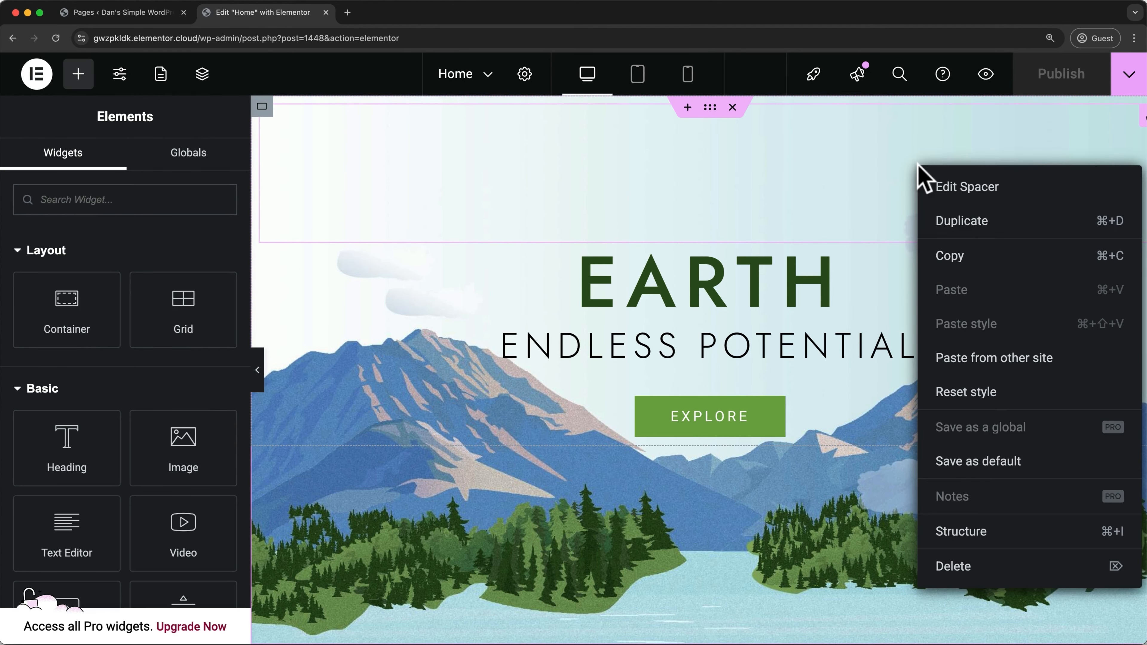
click(960, 531)
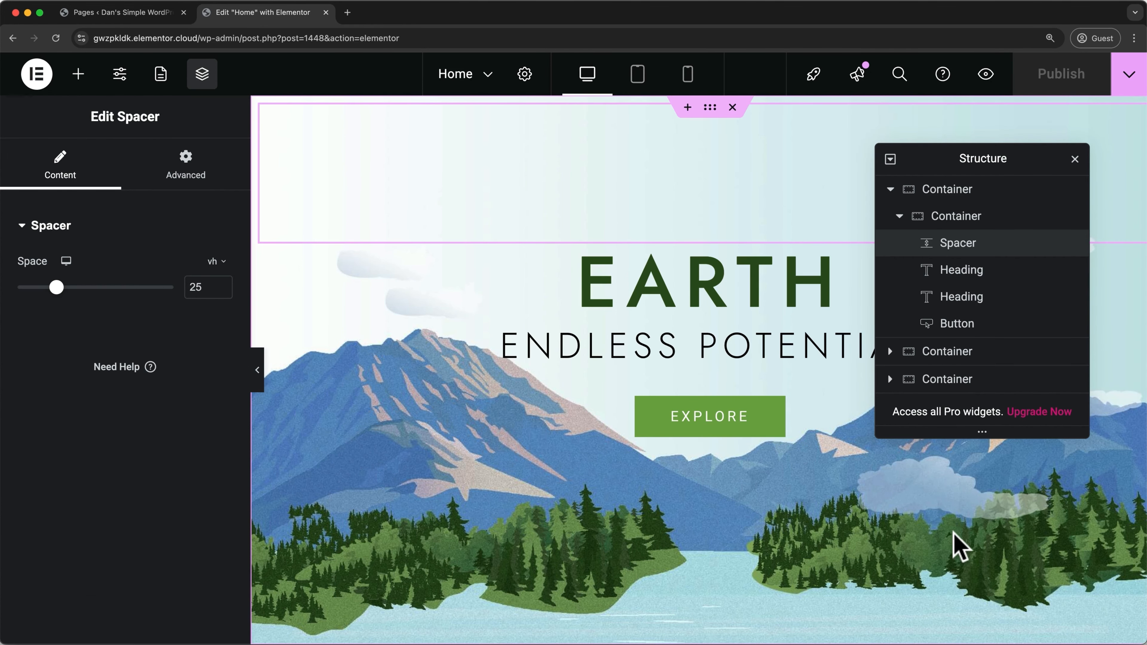
click(908, 322)
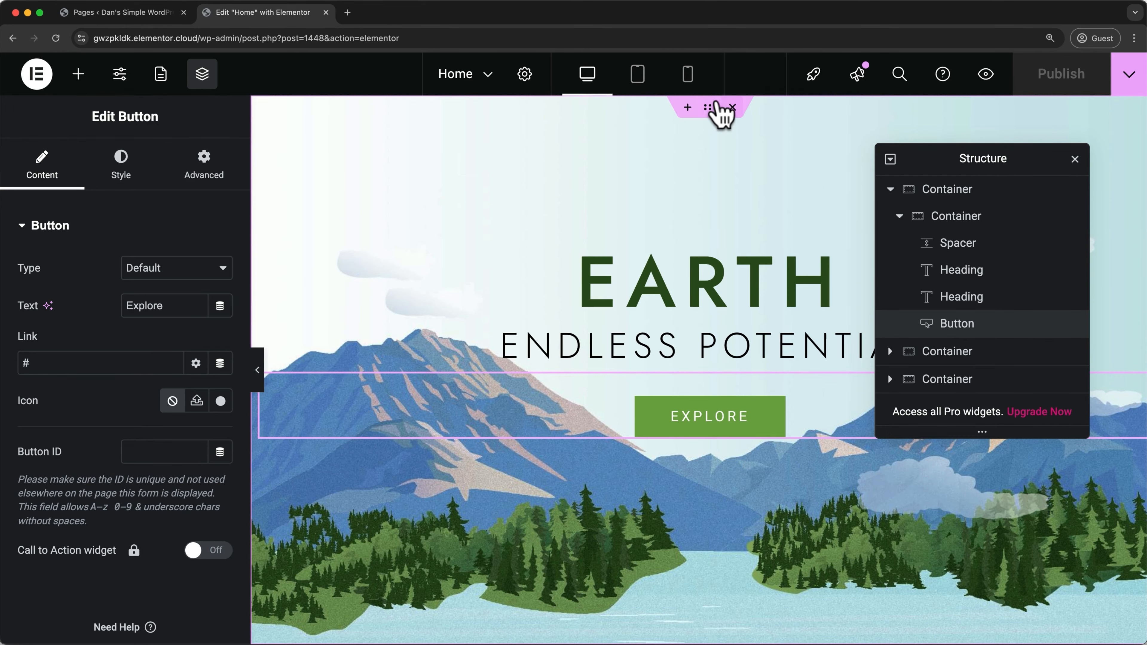
Try moving the hero container below the following section, and undo the move
drag(709, 109, 660, 502)
scroll(681, 202, down, 6)
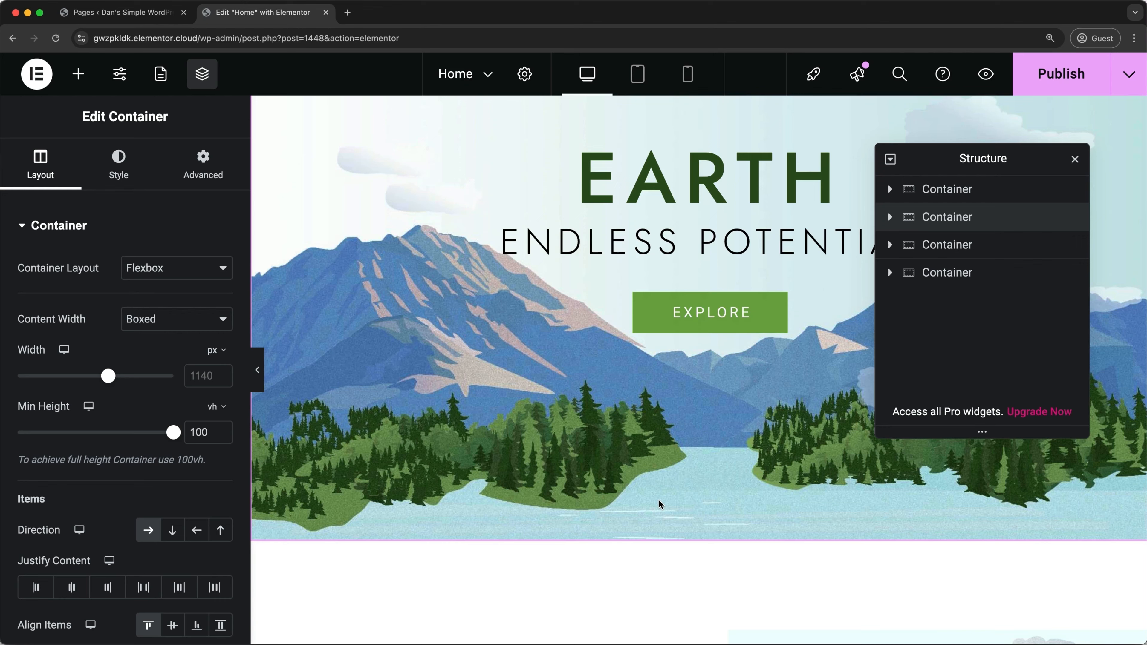
key(super+z)
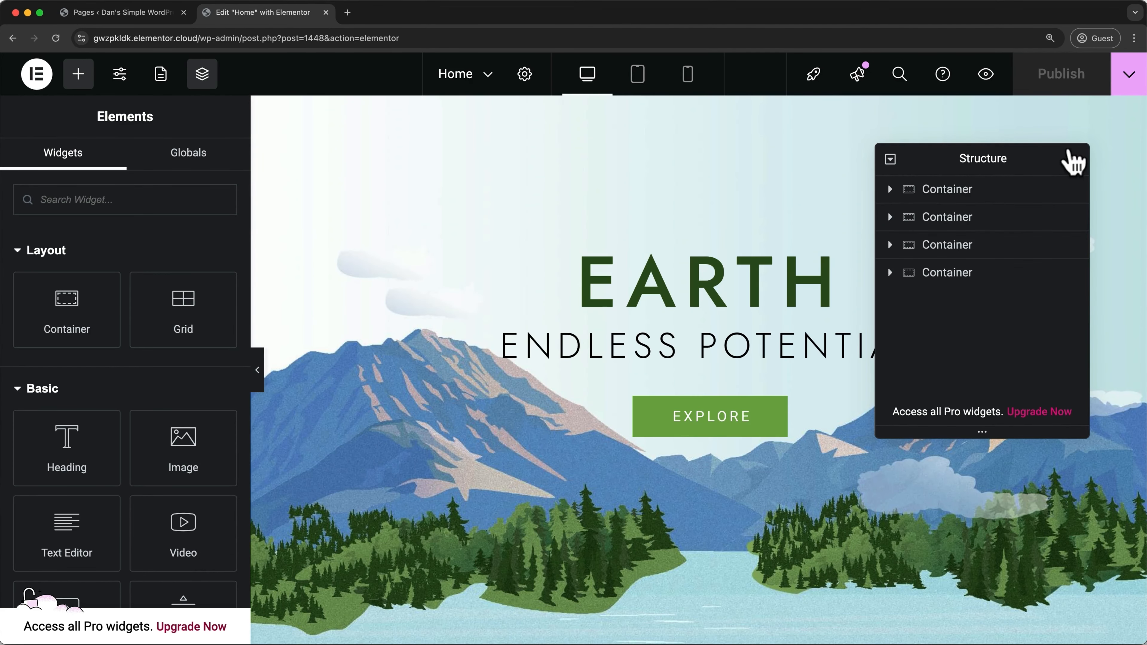
Close the Structure panel and insert a Flexbox container with two equal columns directly above the About Us section
click(1074, 159)
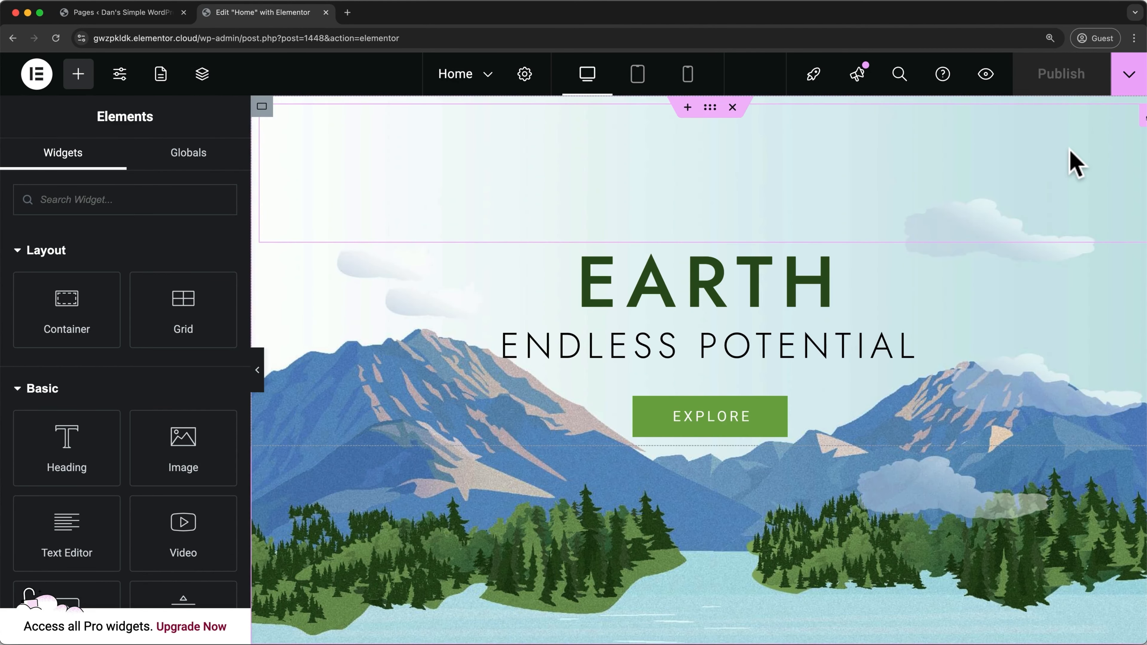
scroll(1071, 162, down, 10)
scroll(1071, 162, down, 10)
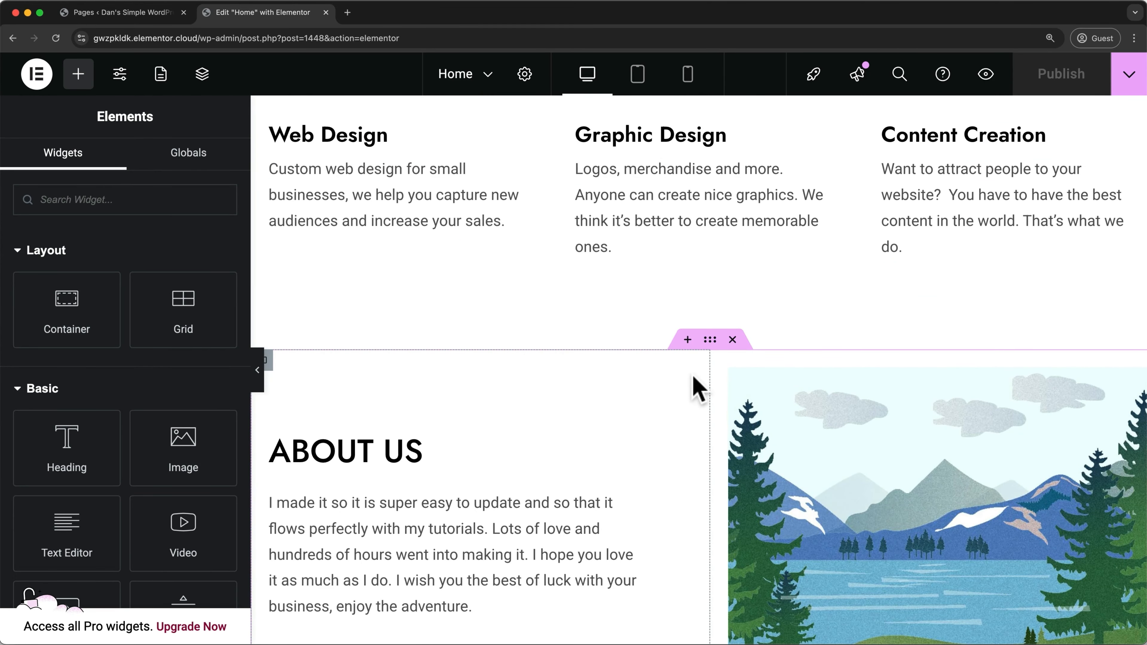
click(687, 339)
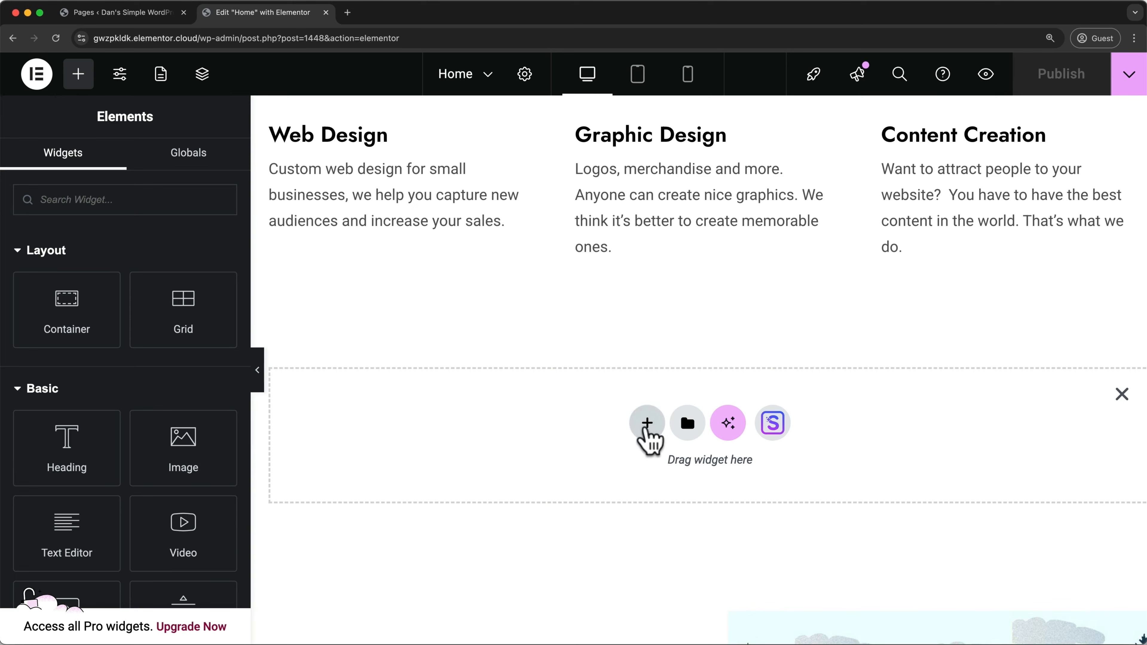
click(647, 424)
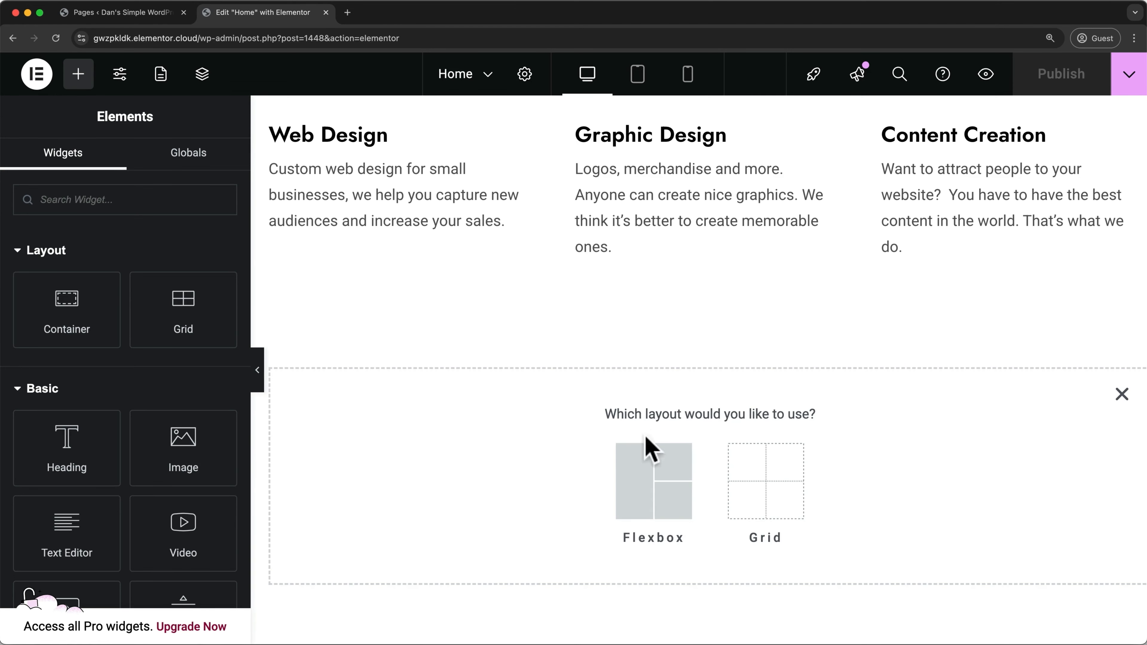
click(645, 495)
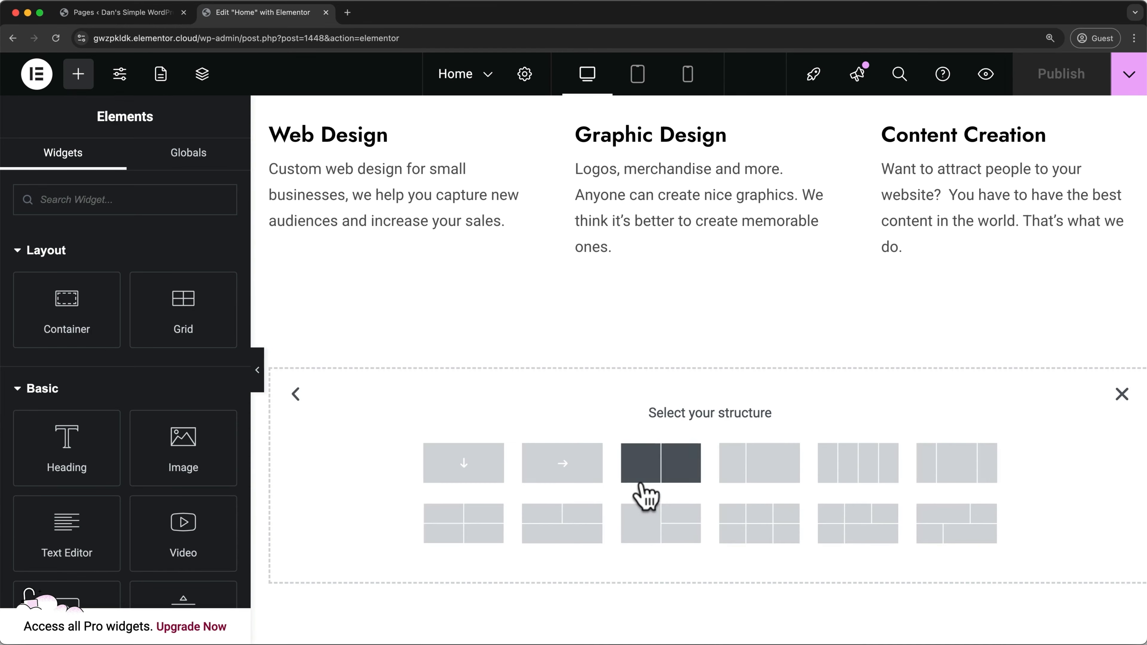
click(668, 479)
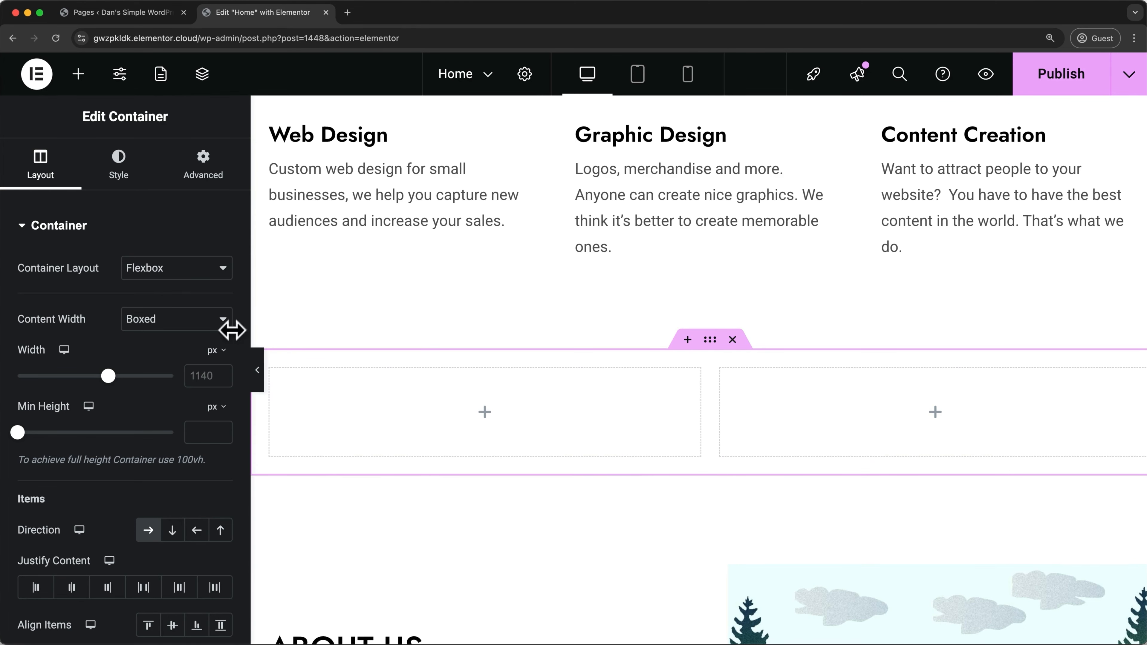
Add a Heading widget to the new container's left column and a Text Editor widget beneath it
click(78, 75)
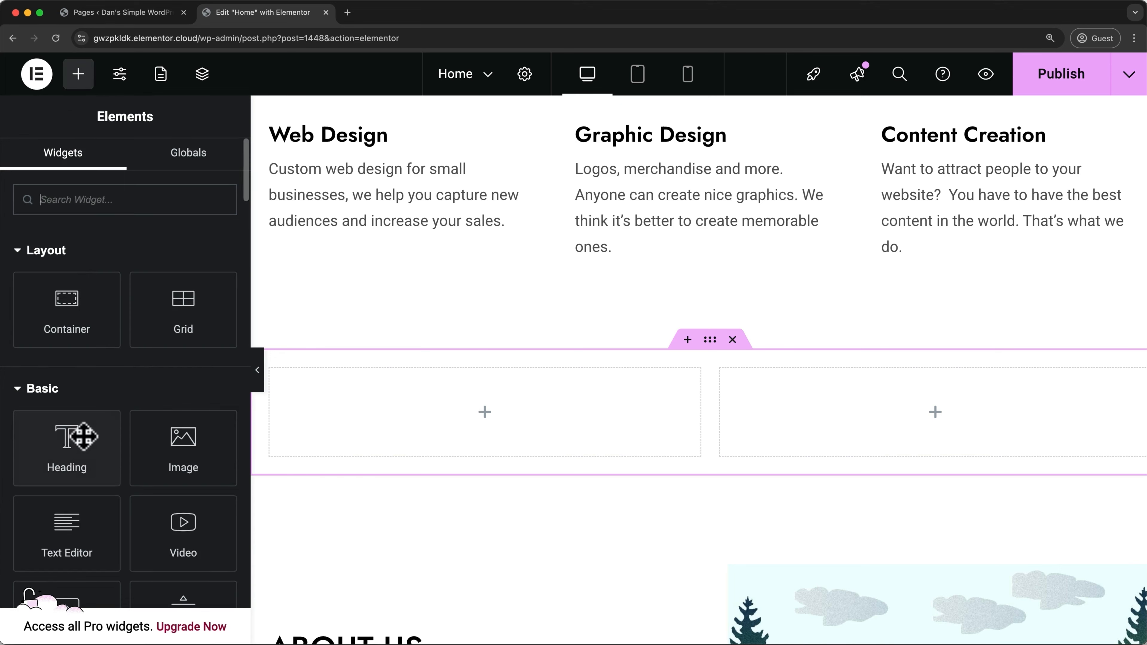
drag(84, 437, 428, 392)
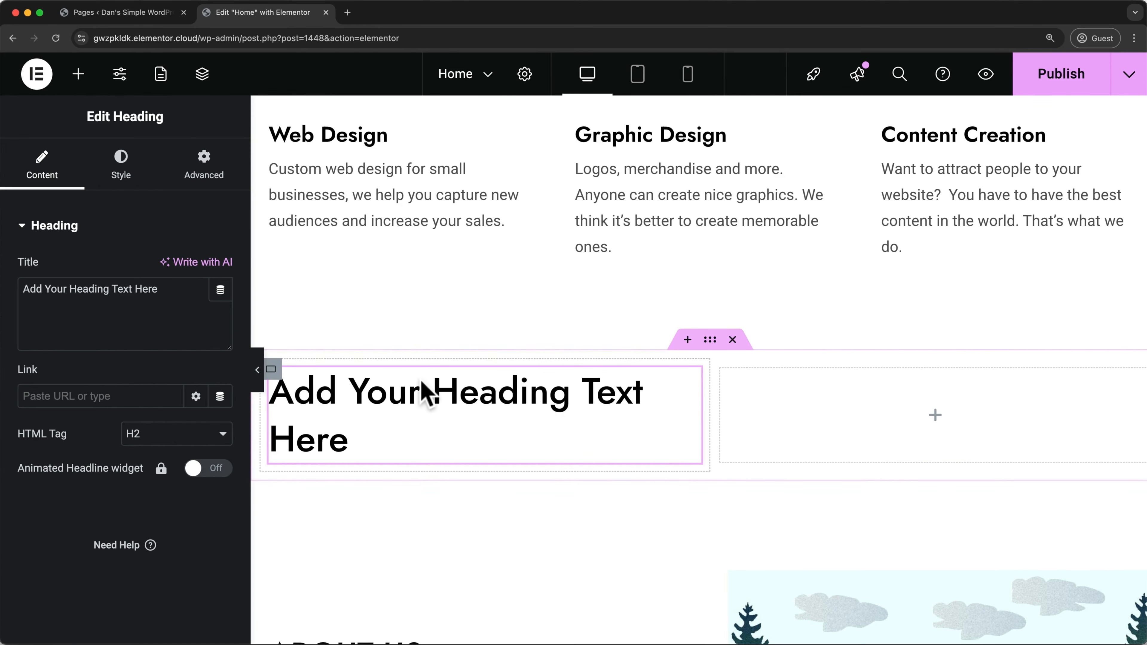
click(70, 77)
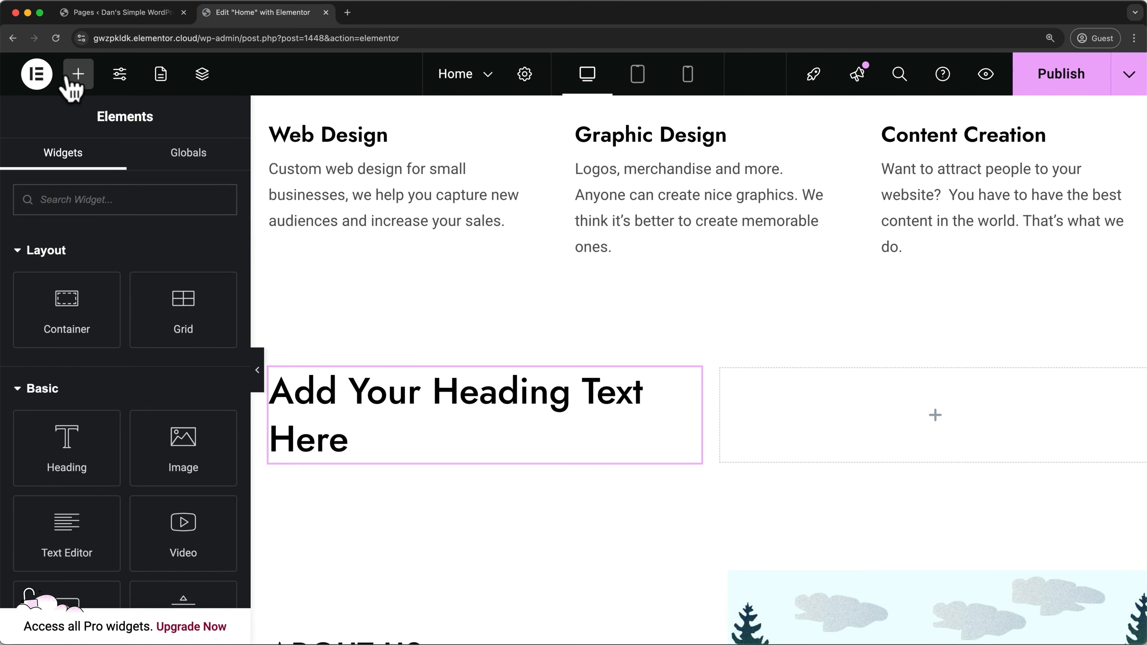
scroll(92, 393, down, 2)
drag(62, 461, 387, 445)
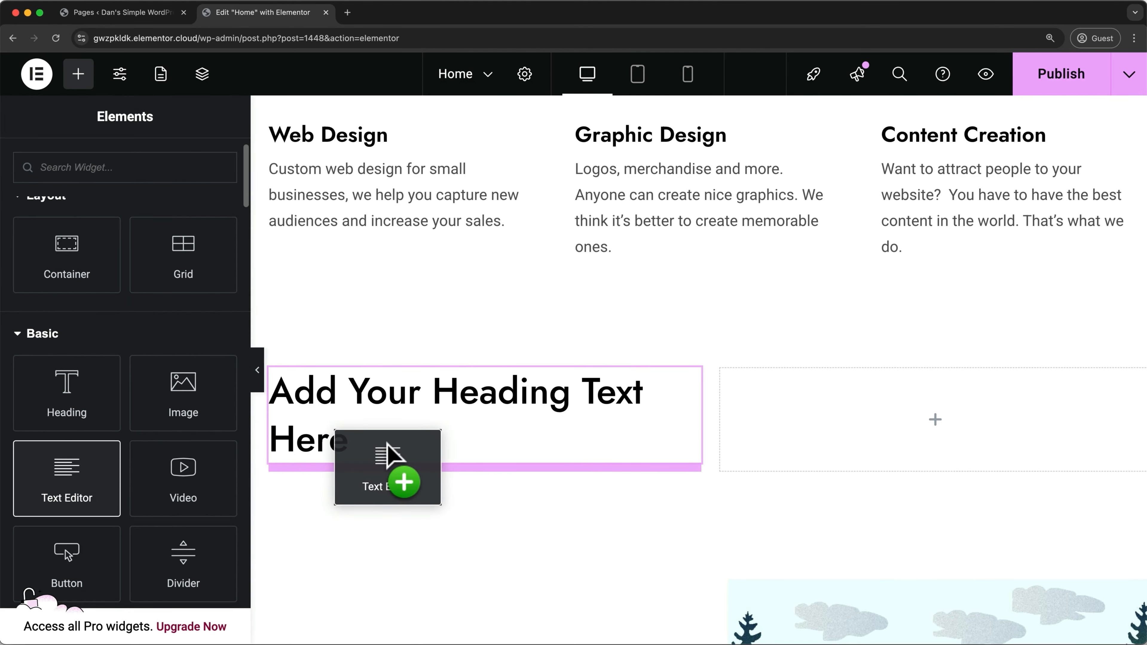
drag(387, 446, 392, 456)
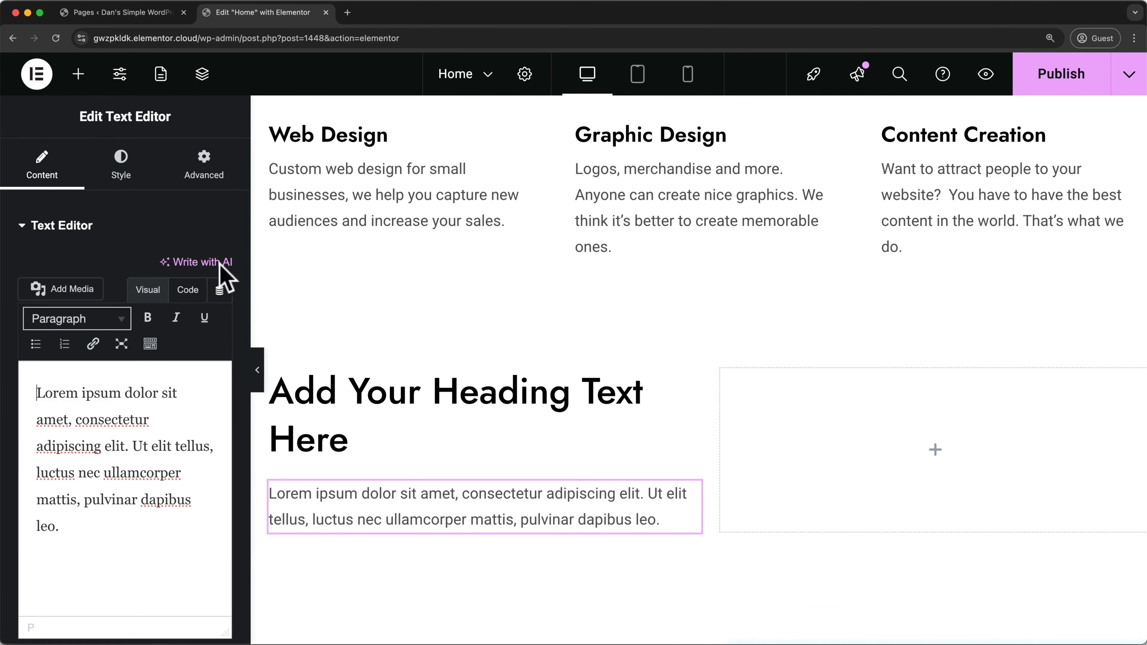
Add a Button widget beneath the placeholder paragraph in the same column
click(80, 76)
scroll(139, 389, down, 5)
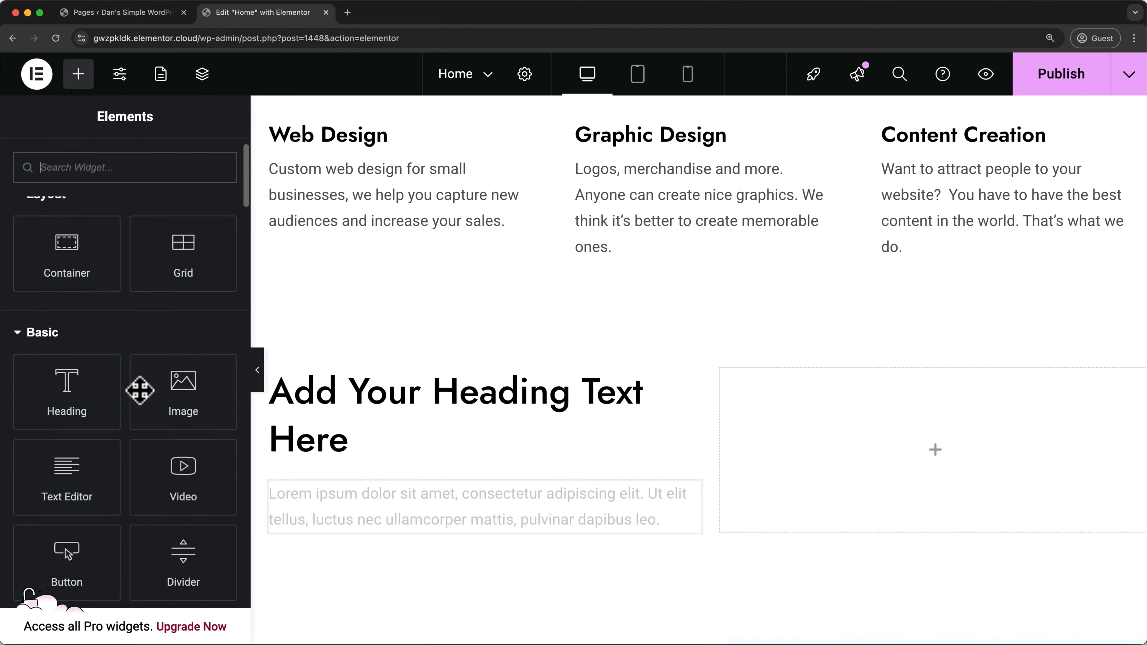
drag(68, 460, 391, 529)
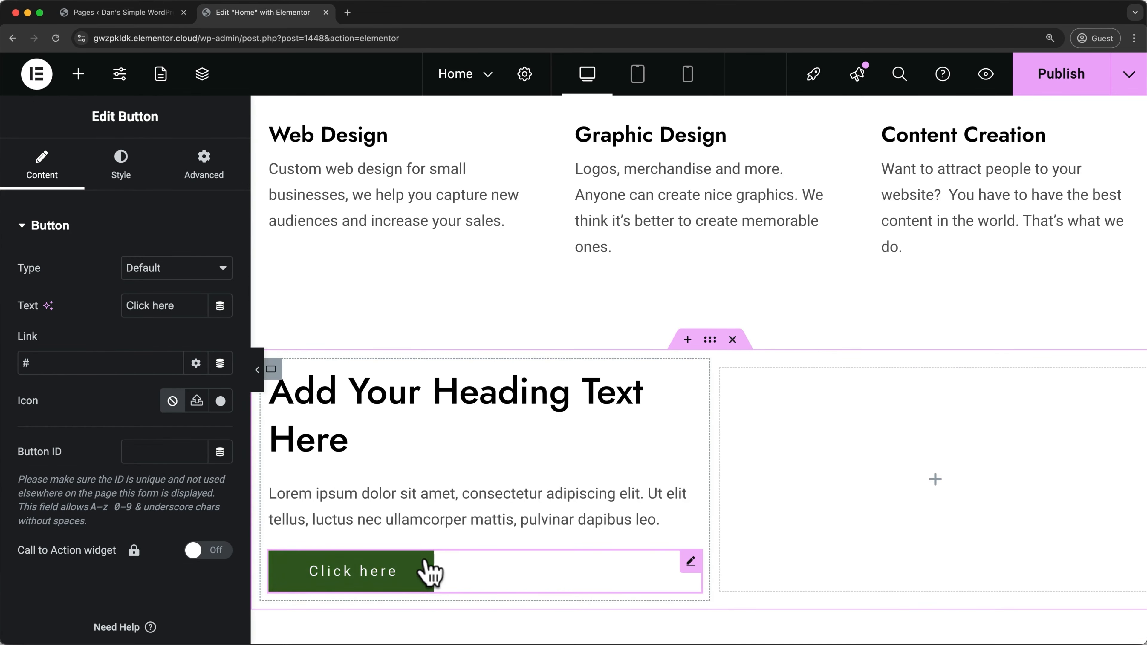
drag(417, 581, 440, 594)
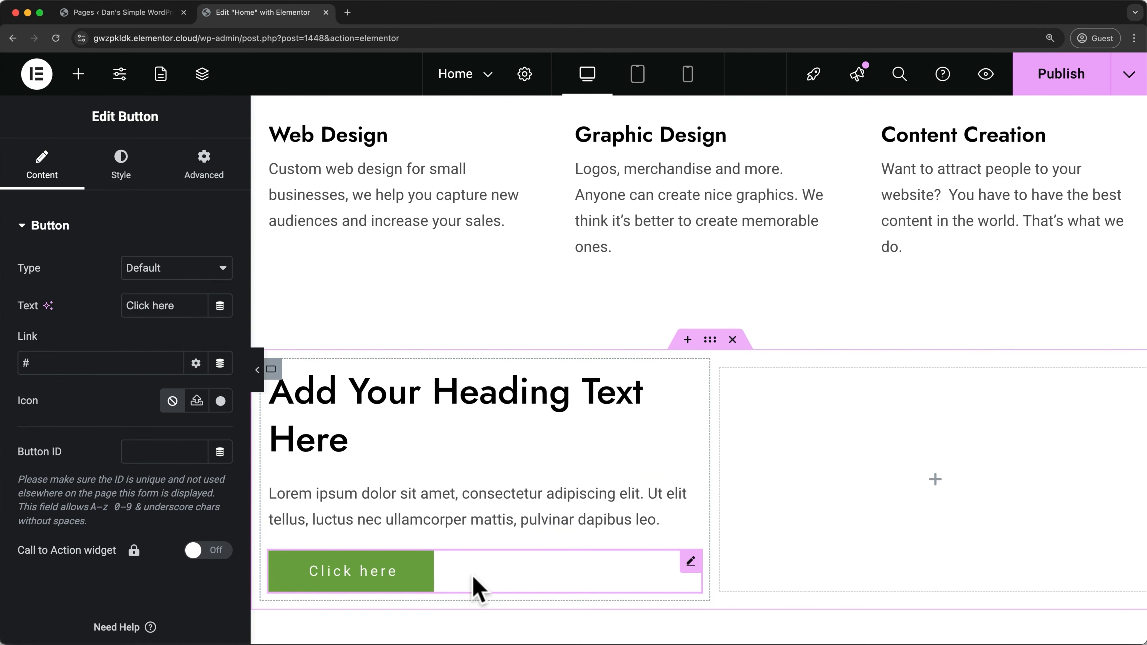
Delete the Button widget and the Text Editor widget from the new section's left column
right_click(416, 570)
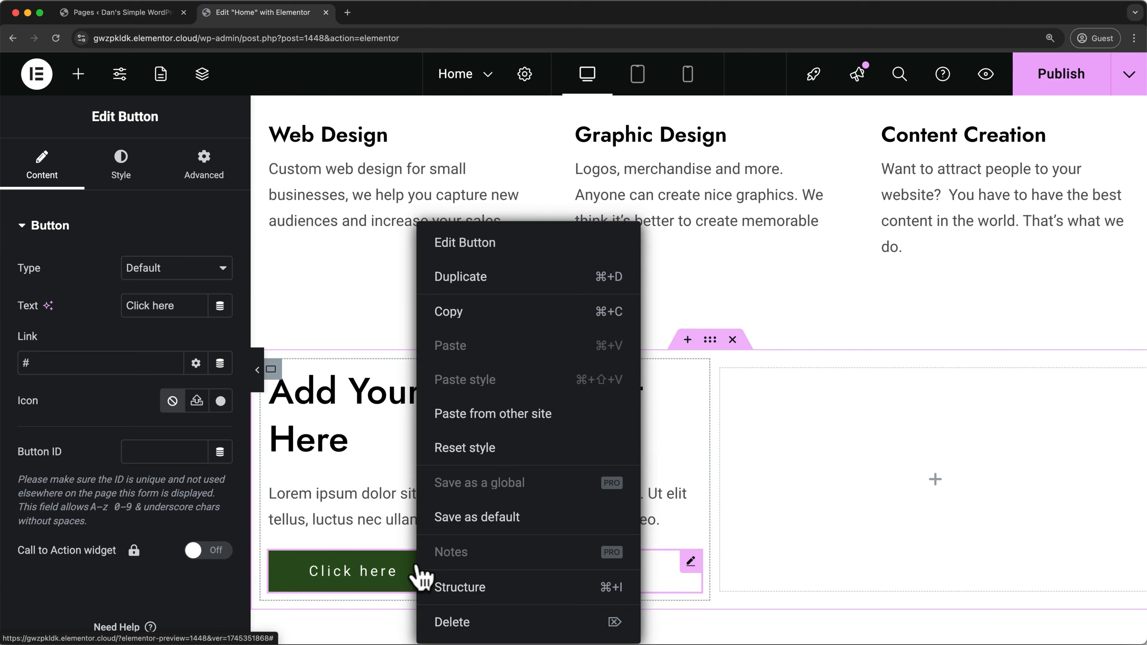
click(433, 620)
right_click(440, 524)
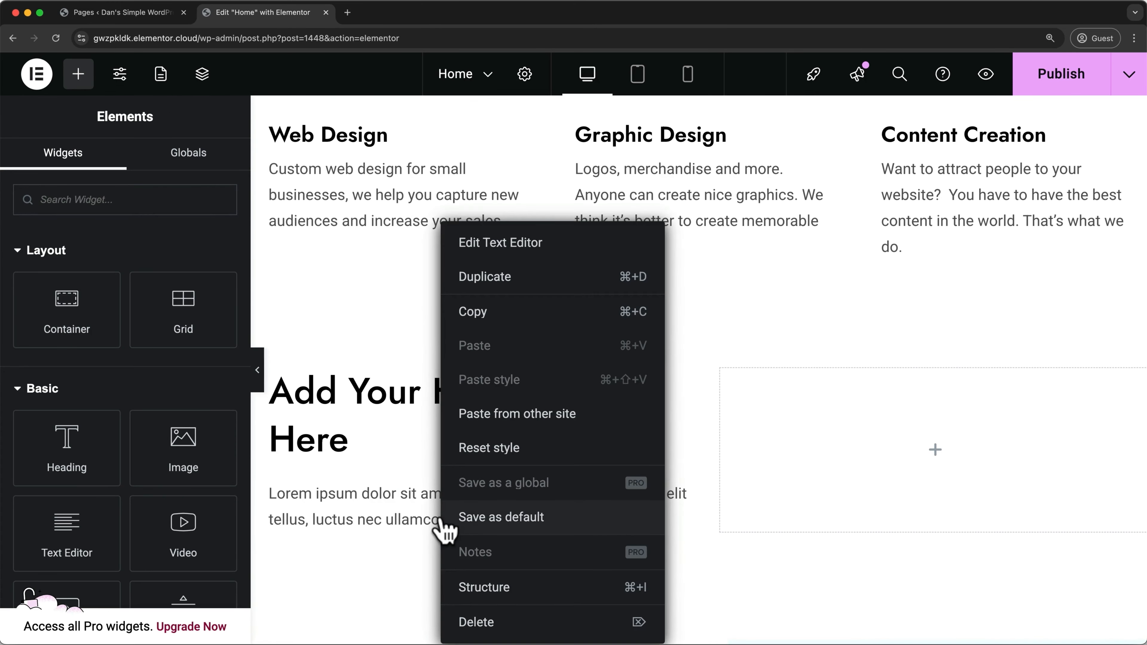
click(463, 623)
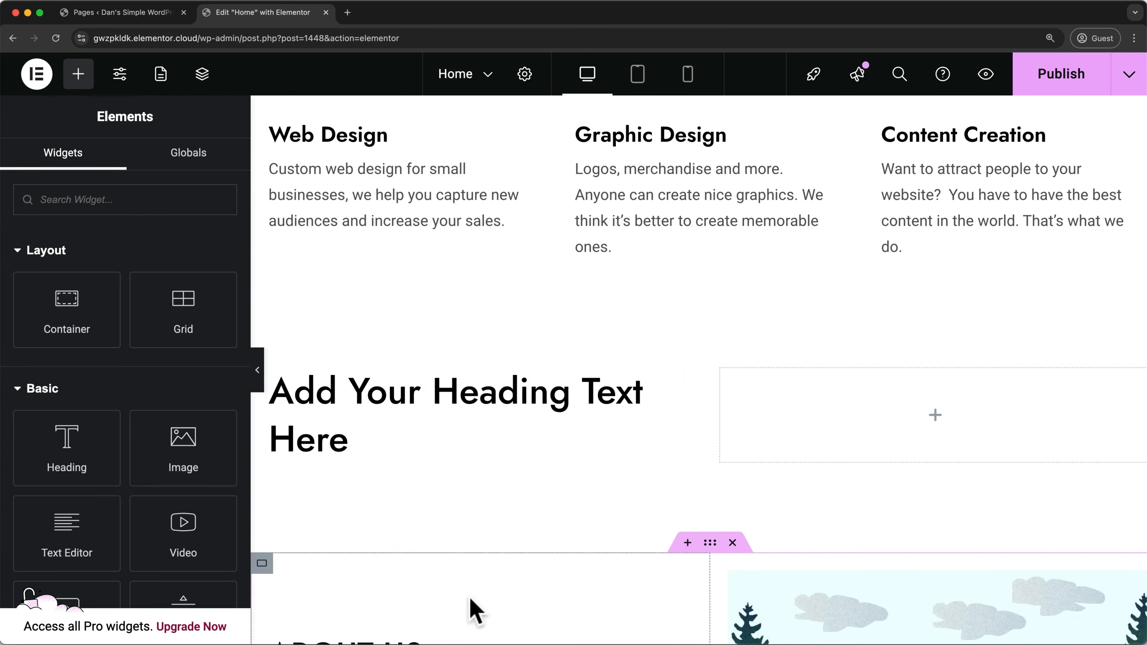
Show the placeholder heading in the page structure and delete that Heading widget from there
click(533, 404)
right_click(533, 404)
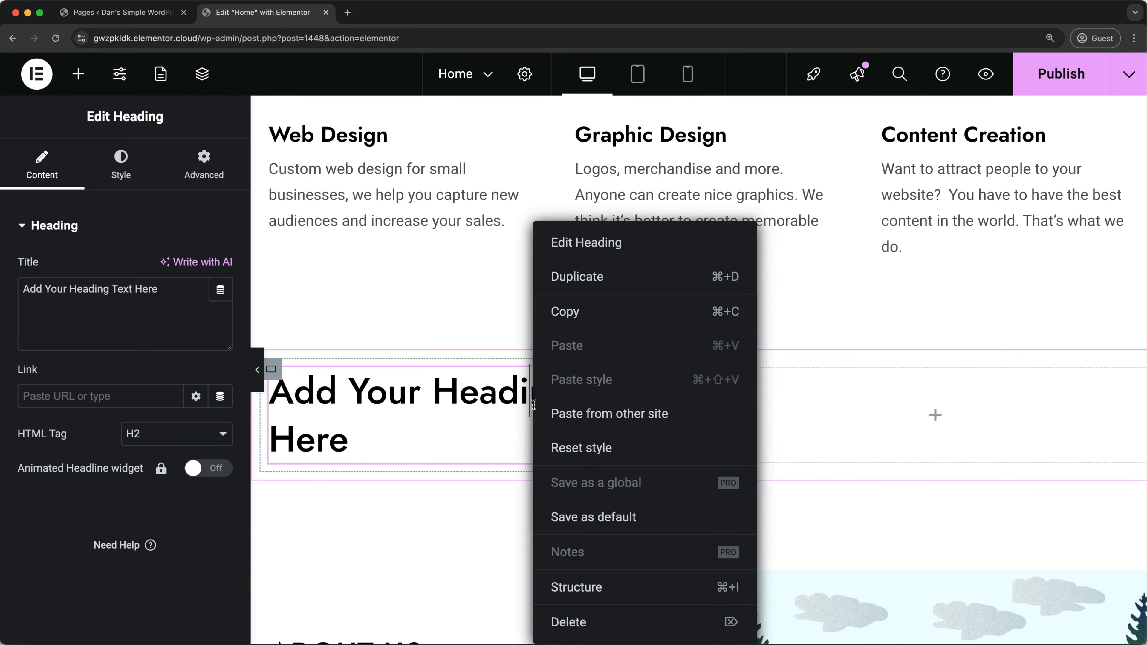
click(558, 588)
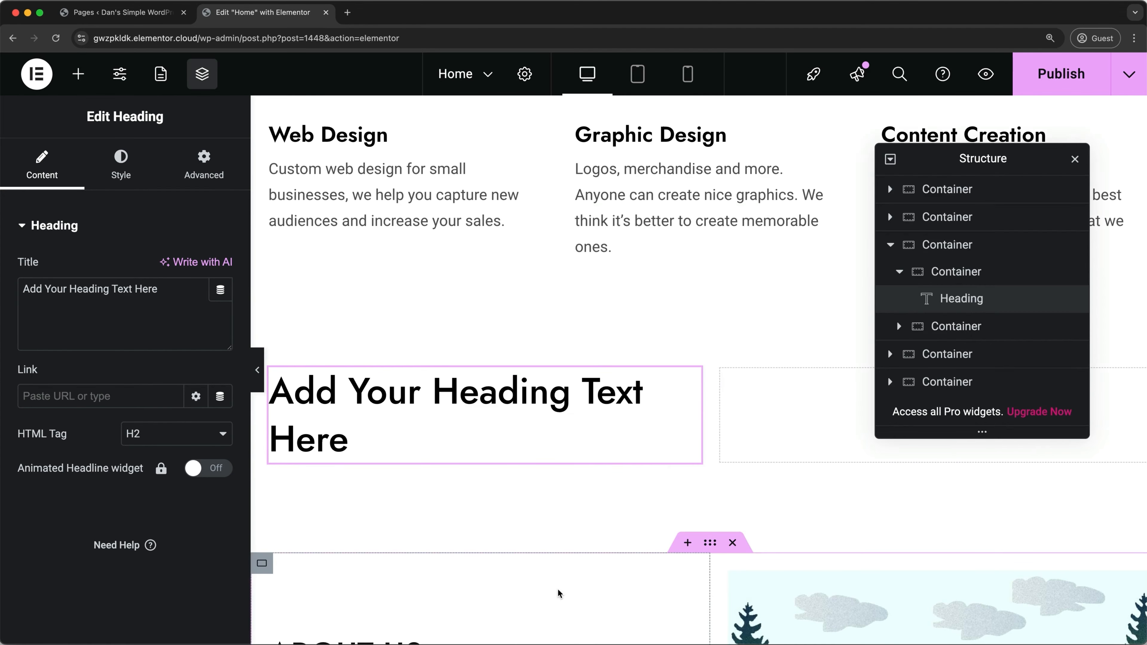
right_click(982, 300)
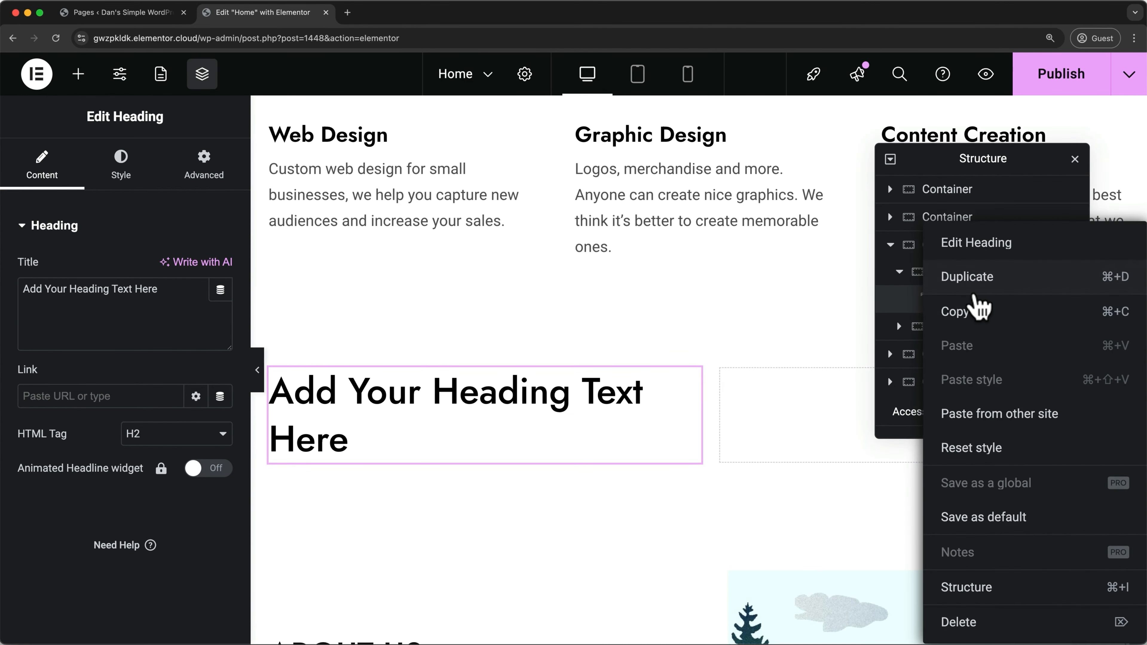
click(960, 623)
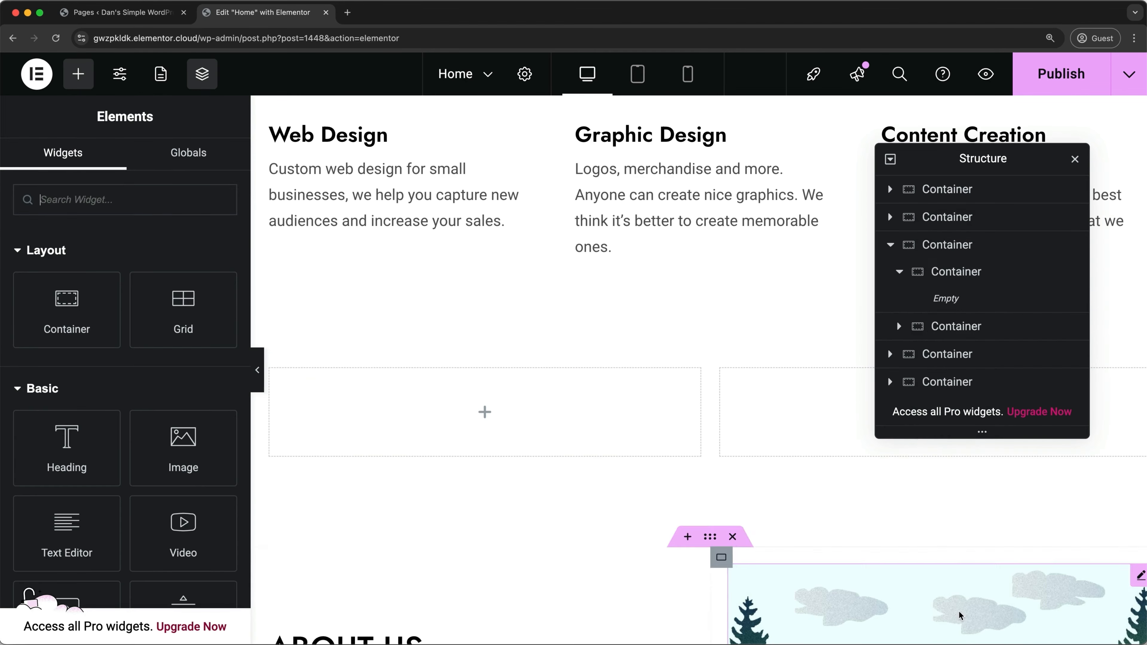
Delete the empty left column container and the remaining section above About Us, and close the Structure panel
click(956, 283)
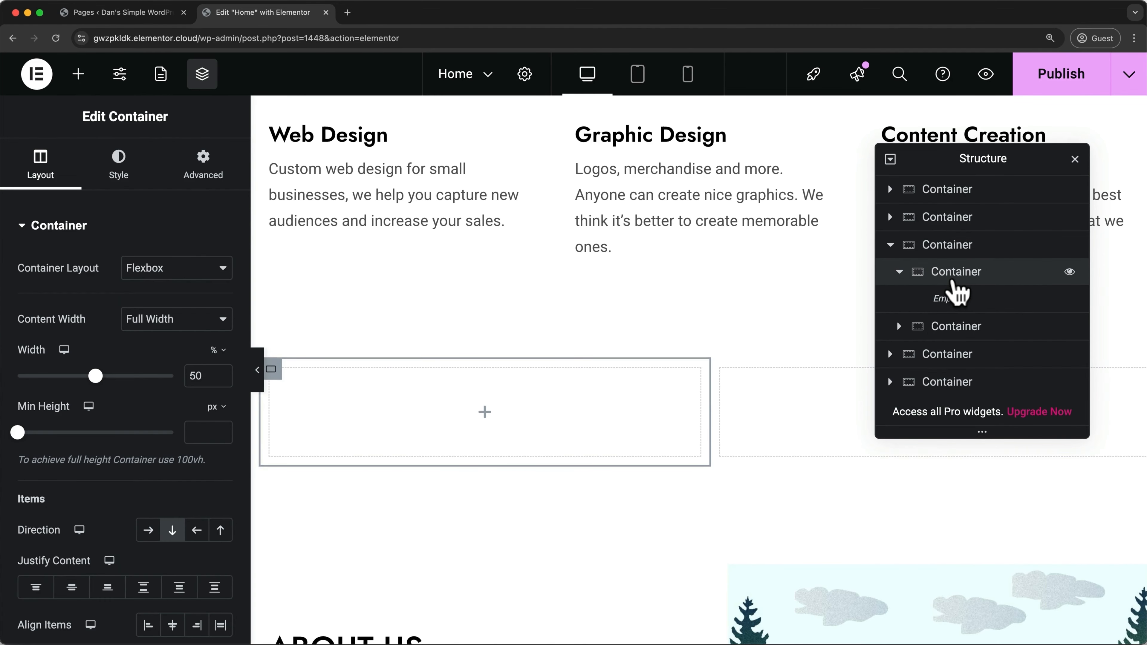
right_click(949, 277)
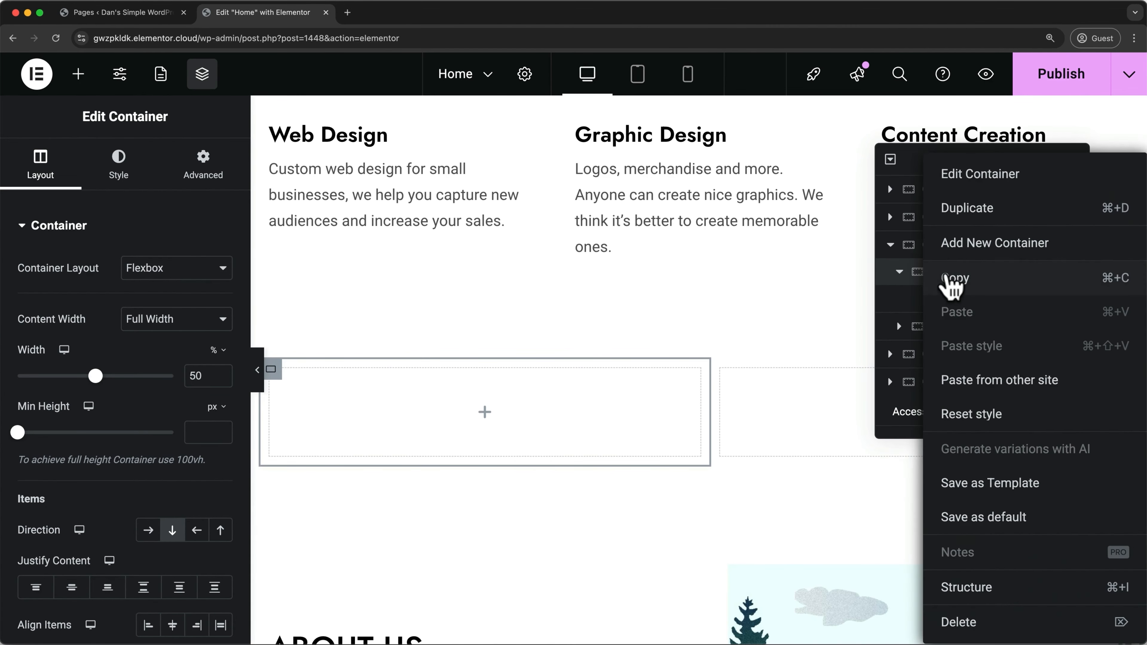
click(945, 623)
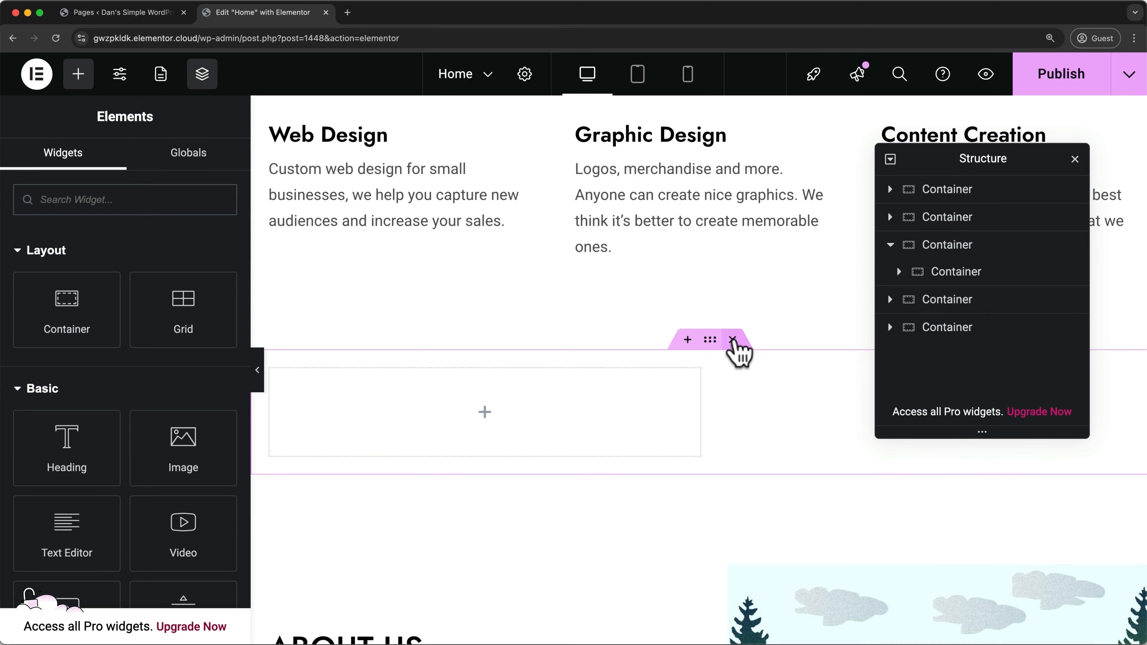
click(732, 340)
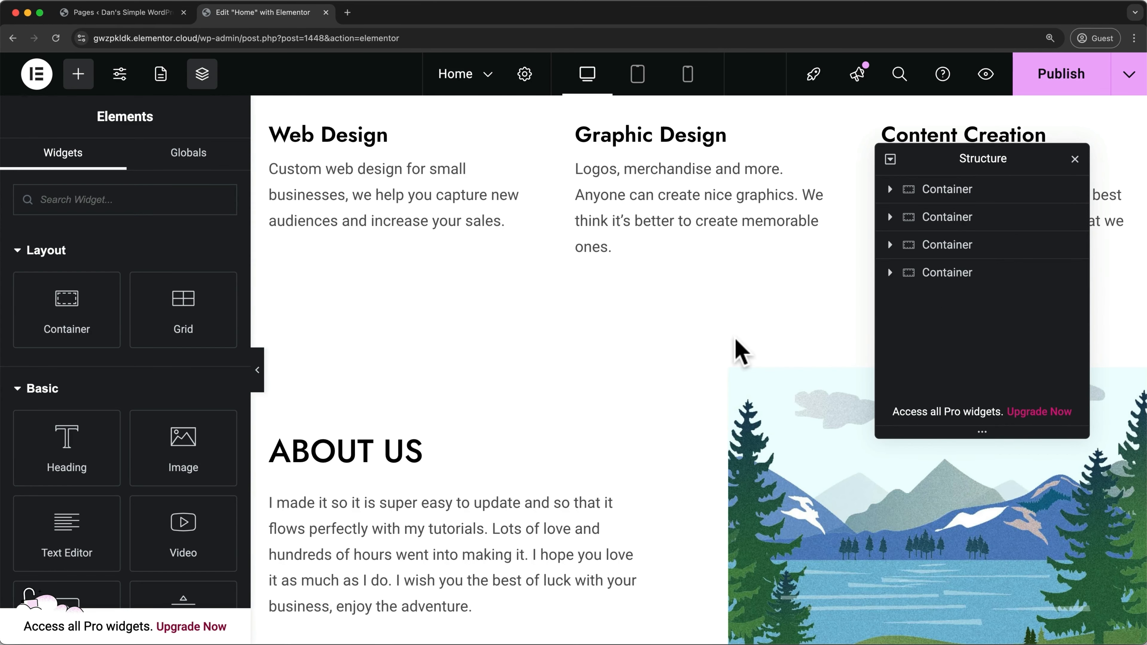
key(super+i)
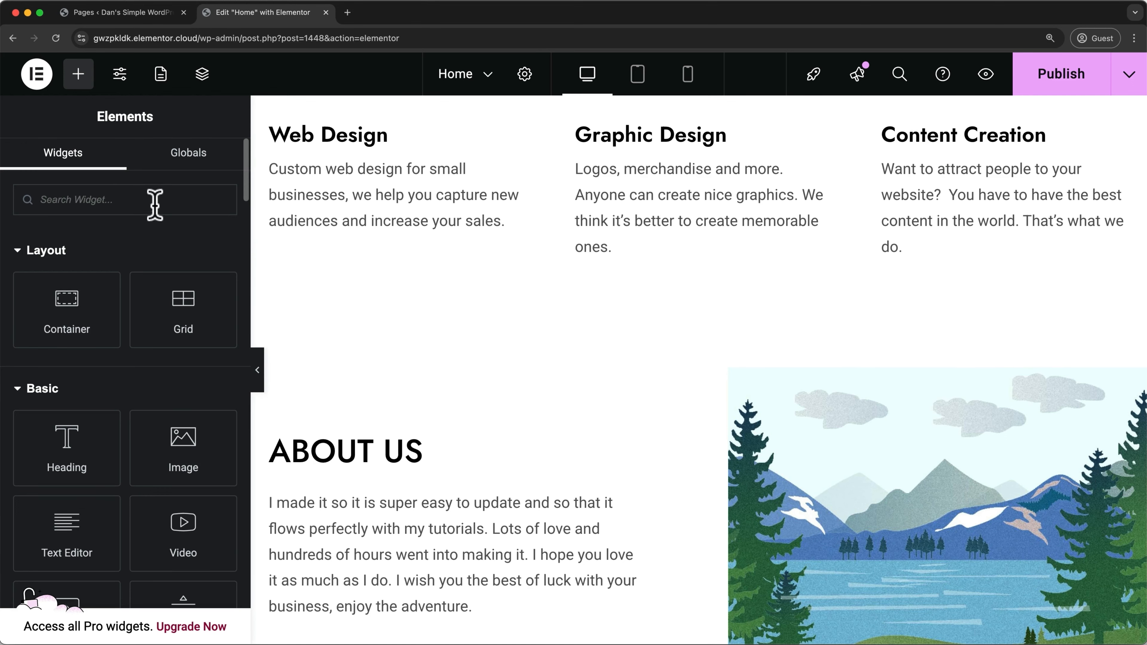
Open the action history, go back to the state before the whole section was removed, and return to the latest action
click(39, 75)
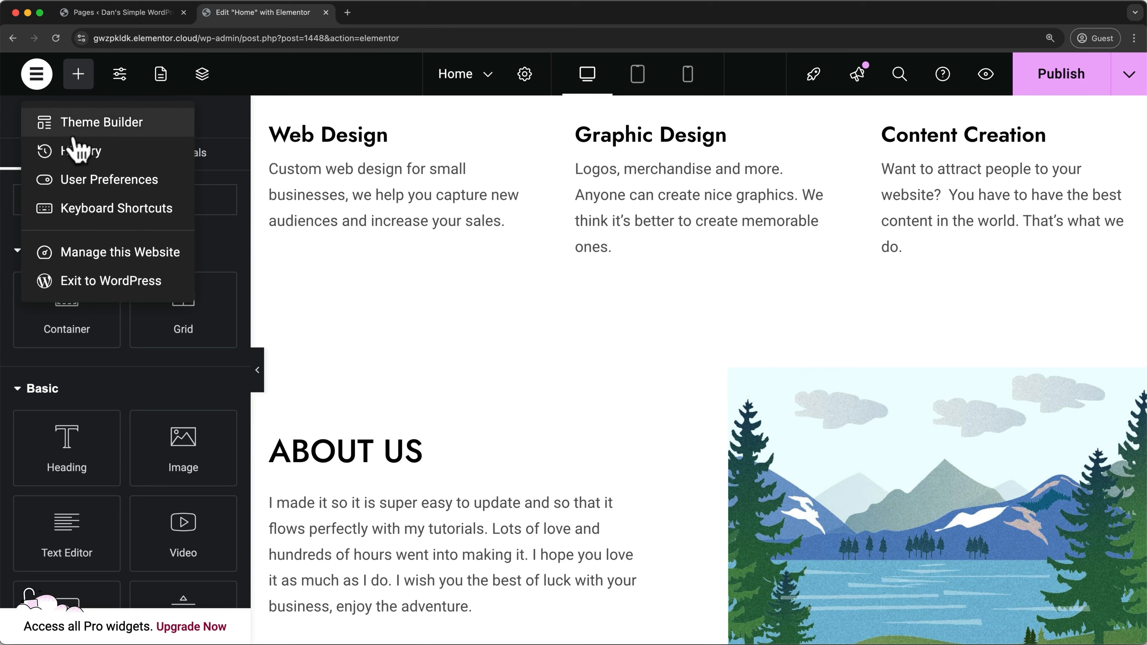
click(80, 151)
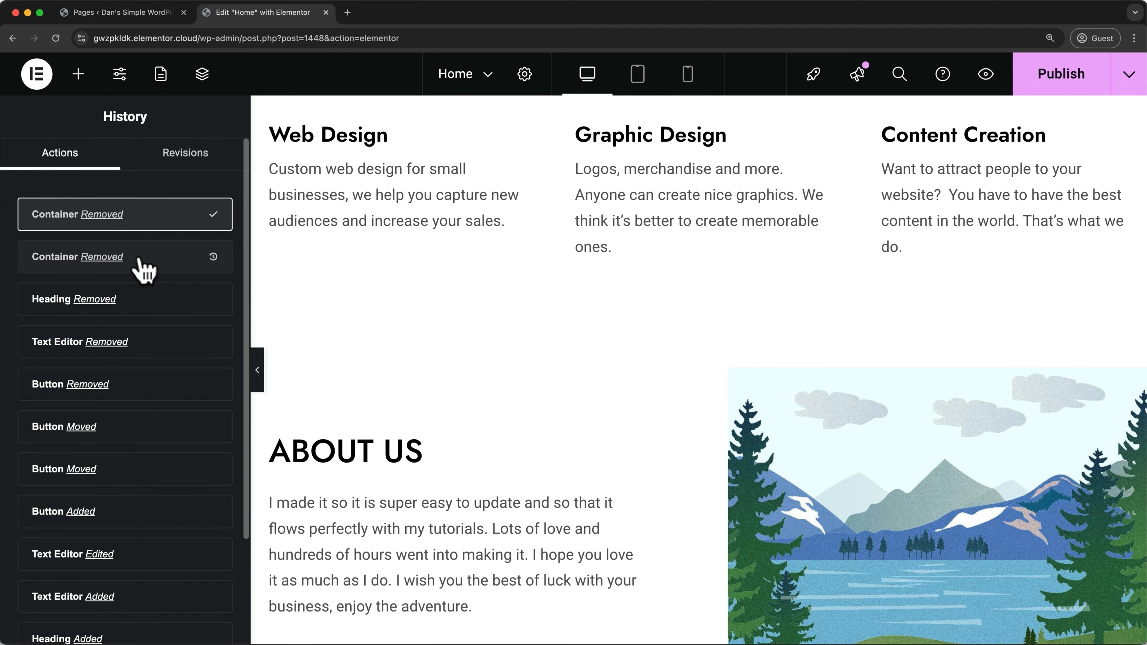
click(139, 262)
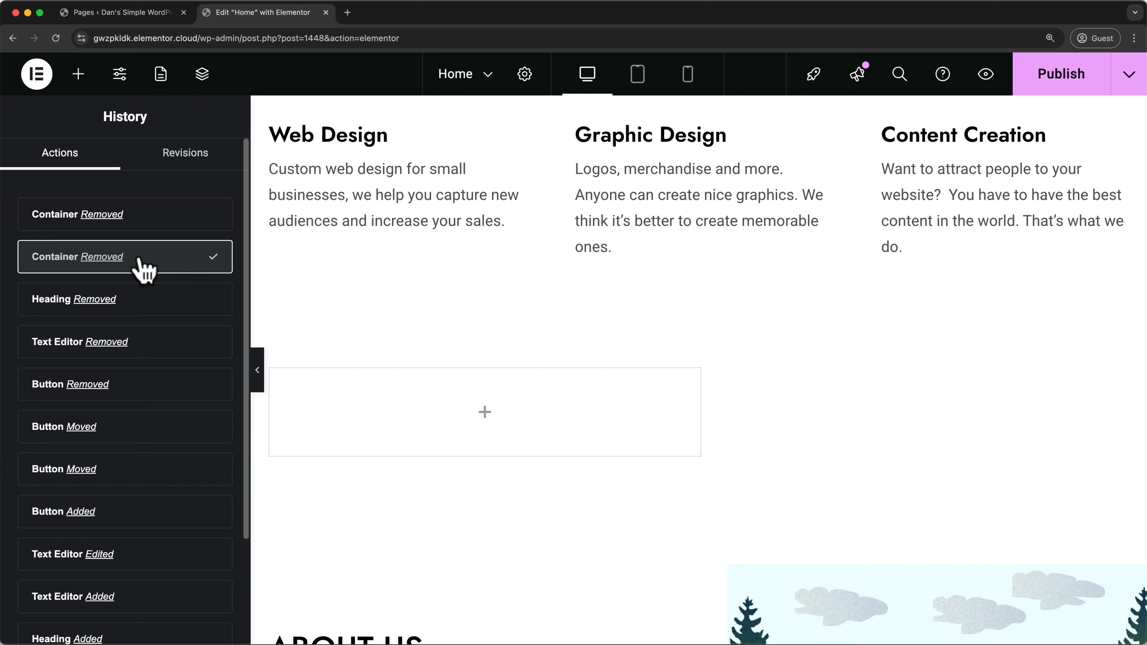
click(145, 222)
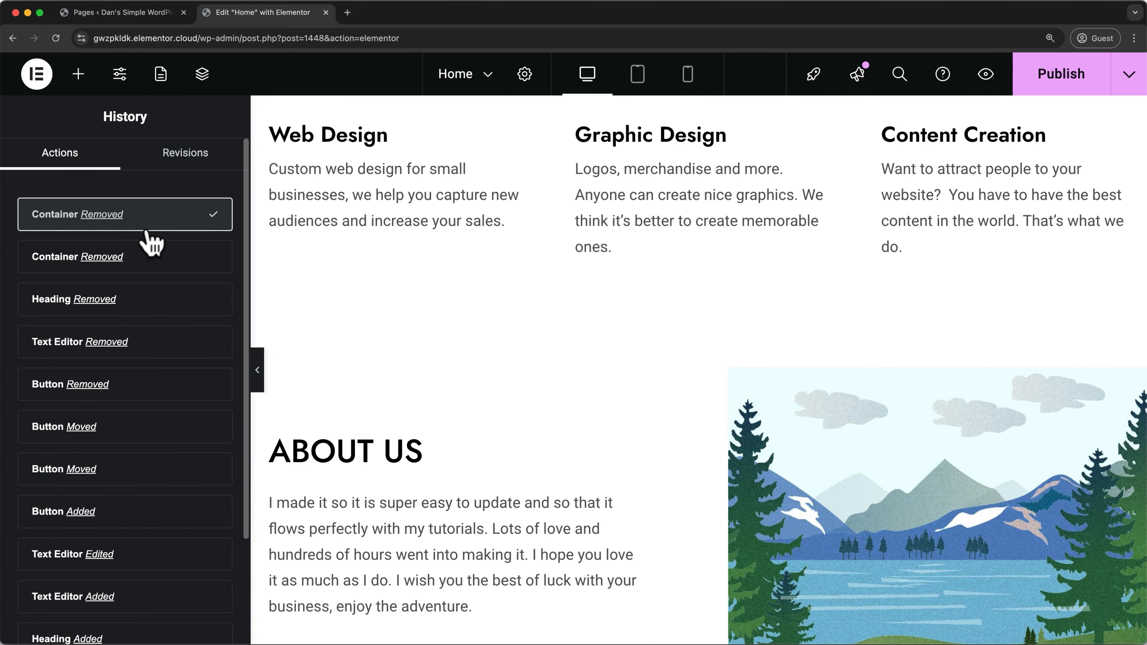
Check the Home page without the editing panel and in a separate preview tab, close the preview and show the panel again
click(257, 370)
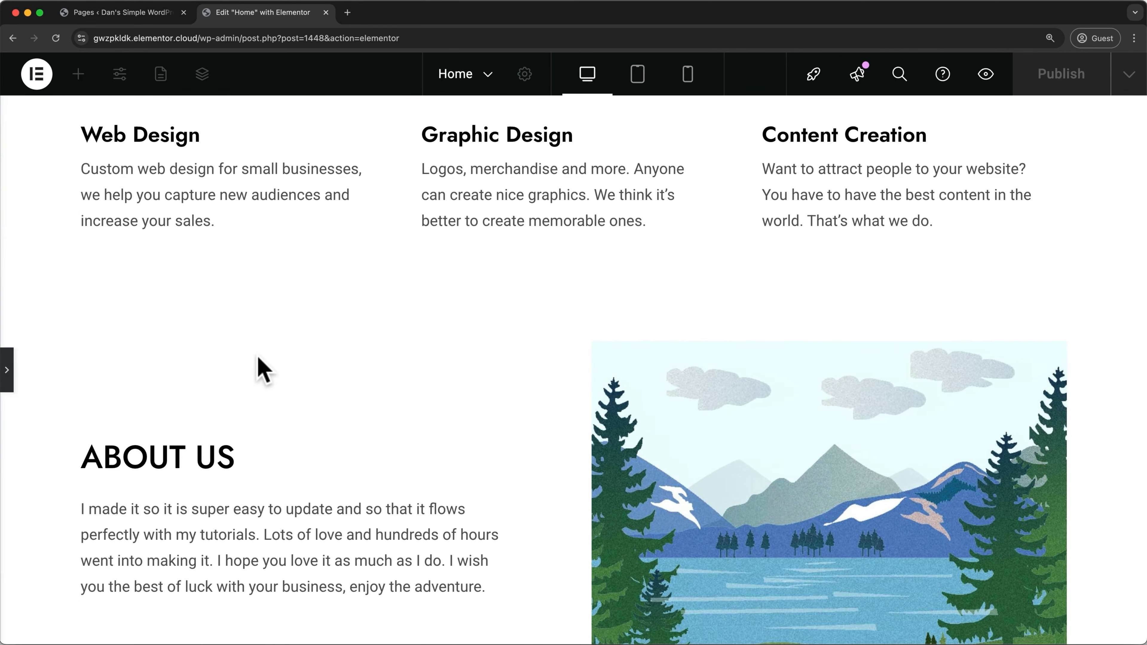
click(986, 74)
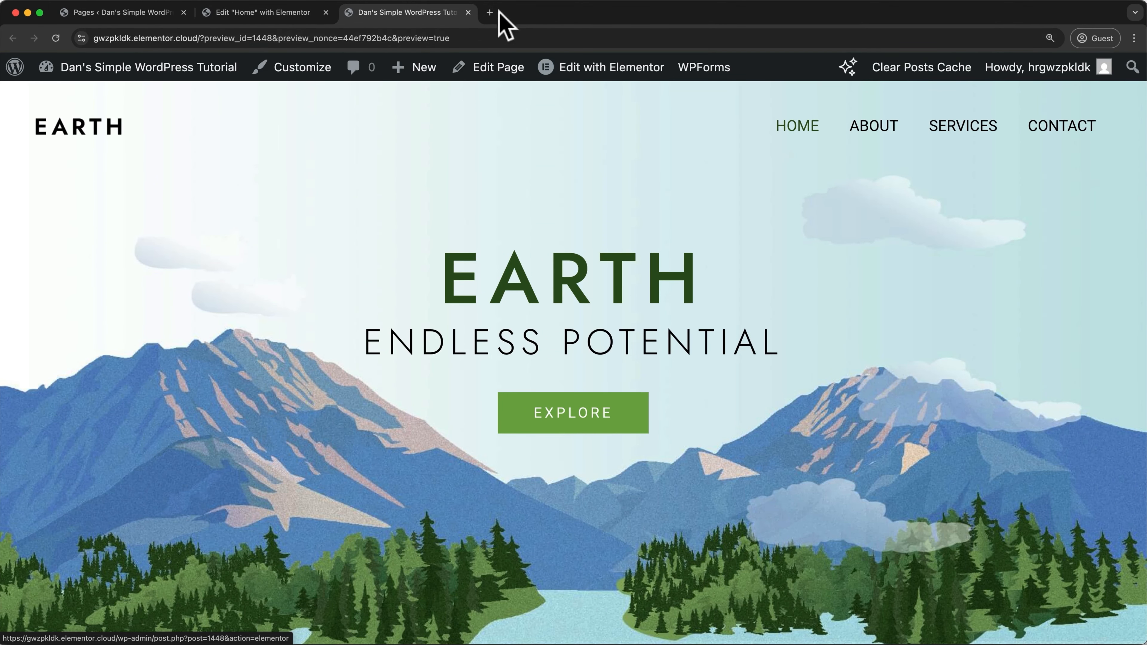
click(468, 12)
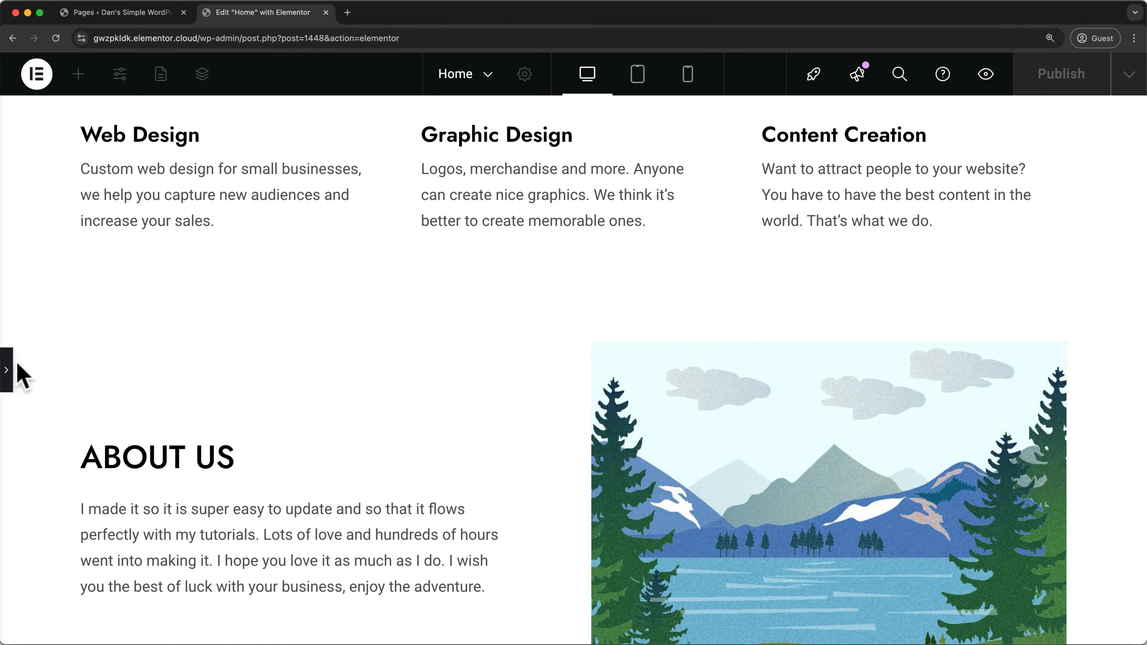
click(7, 375)
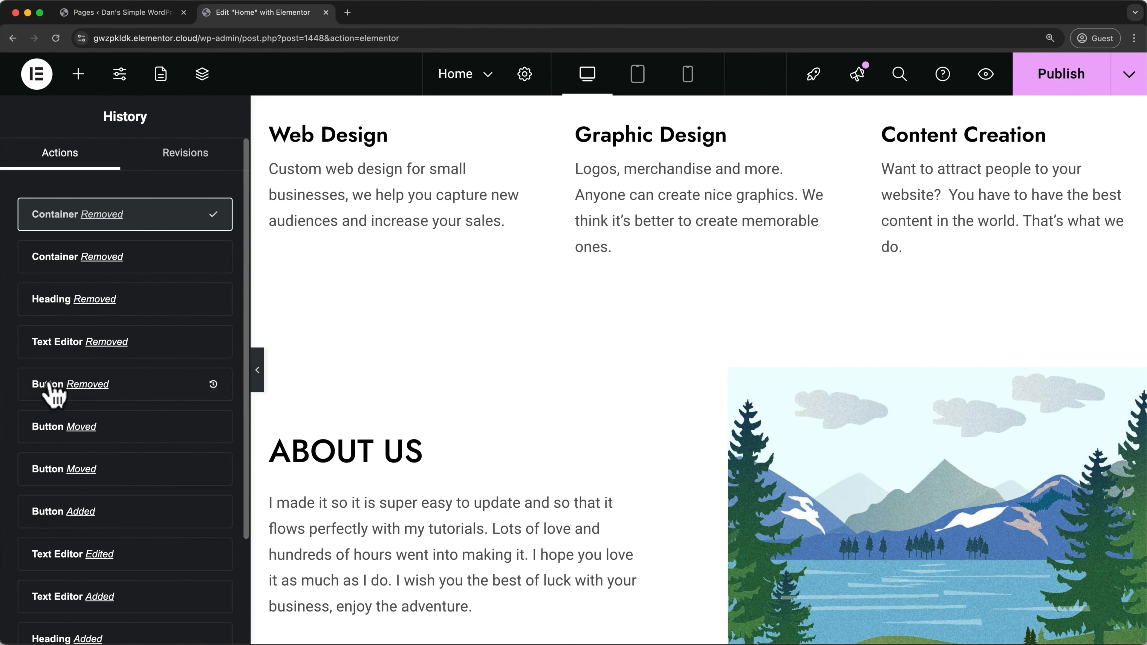
View the live Home page in a new tab and select its web address
click(1135, 83)
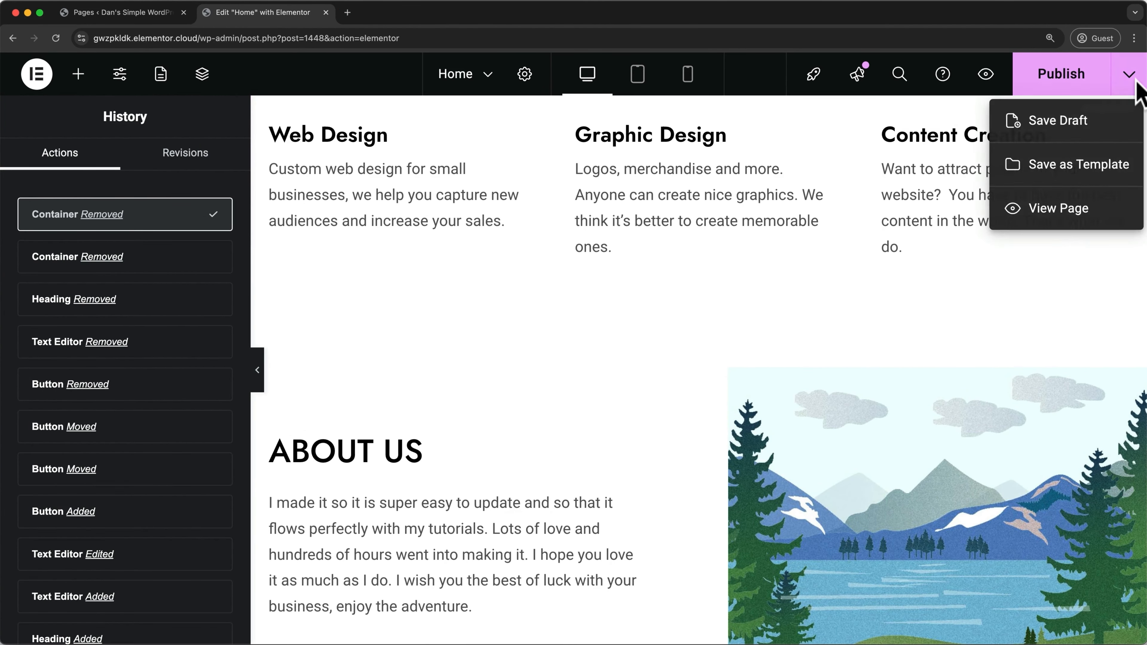
click(1093, 209)
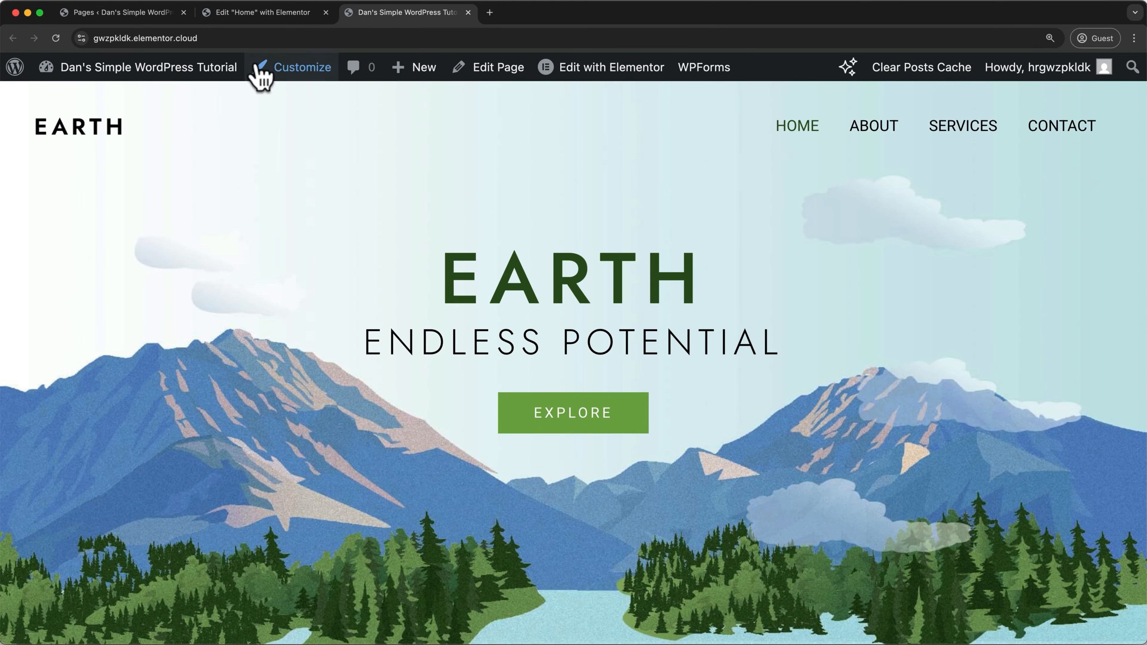
click(240, 38)
drag(198, 38, 93, 38)
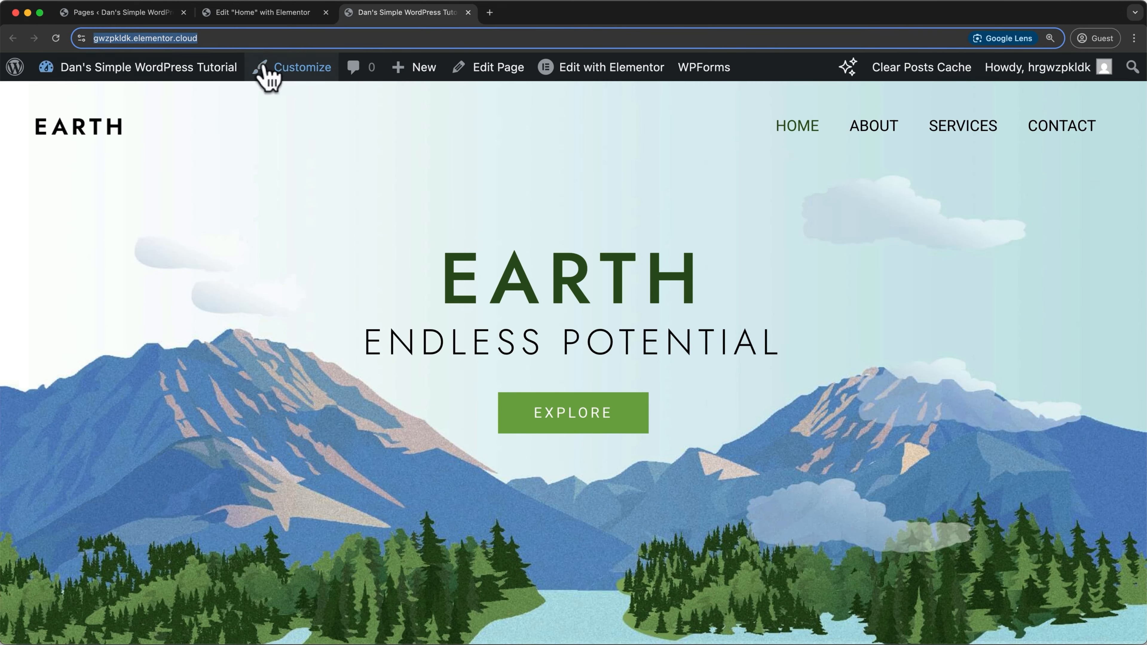